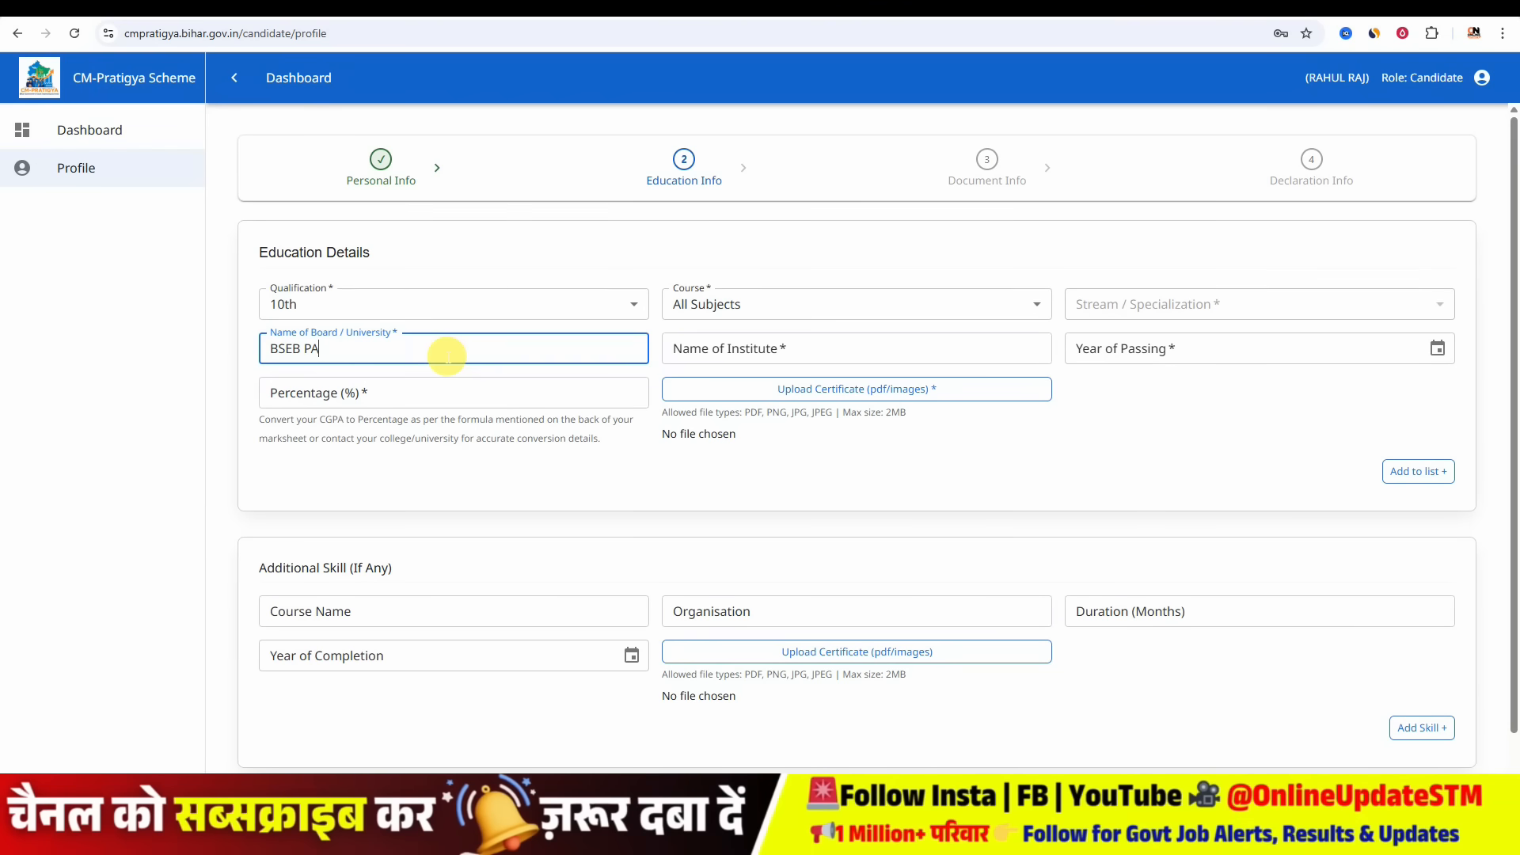
- Complete the 10th record with institute SCHOOL NAME, passing year 2016 and percentage 57.2
key(Tab)
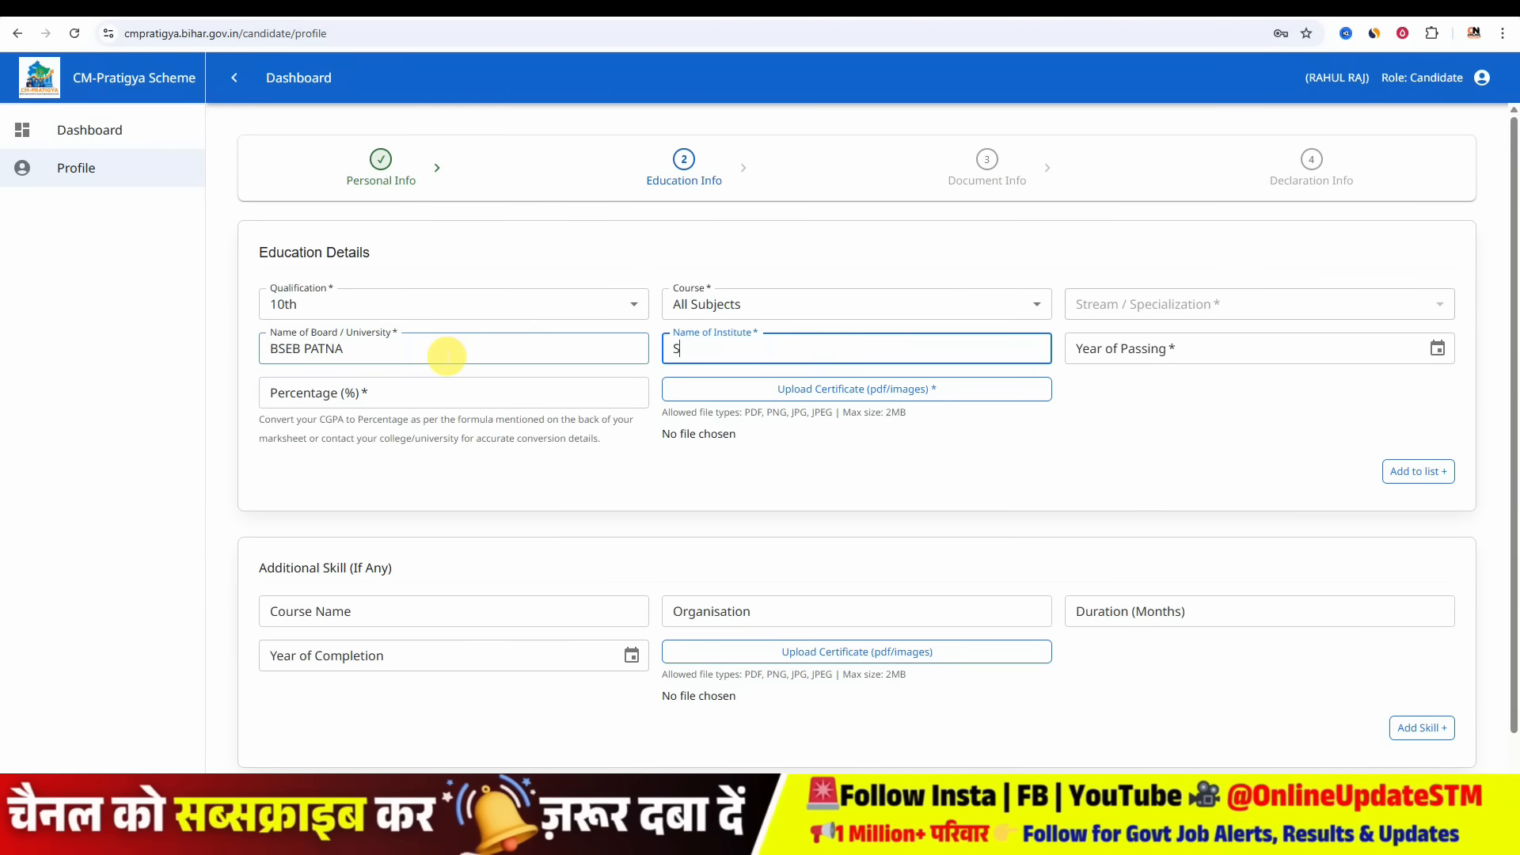
text(SCHOOL NAME)
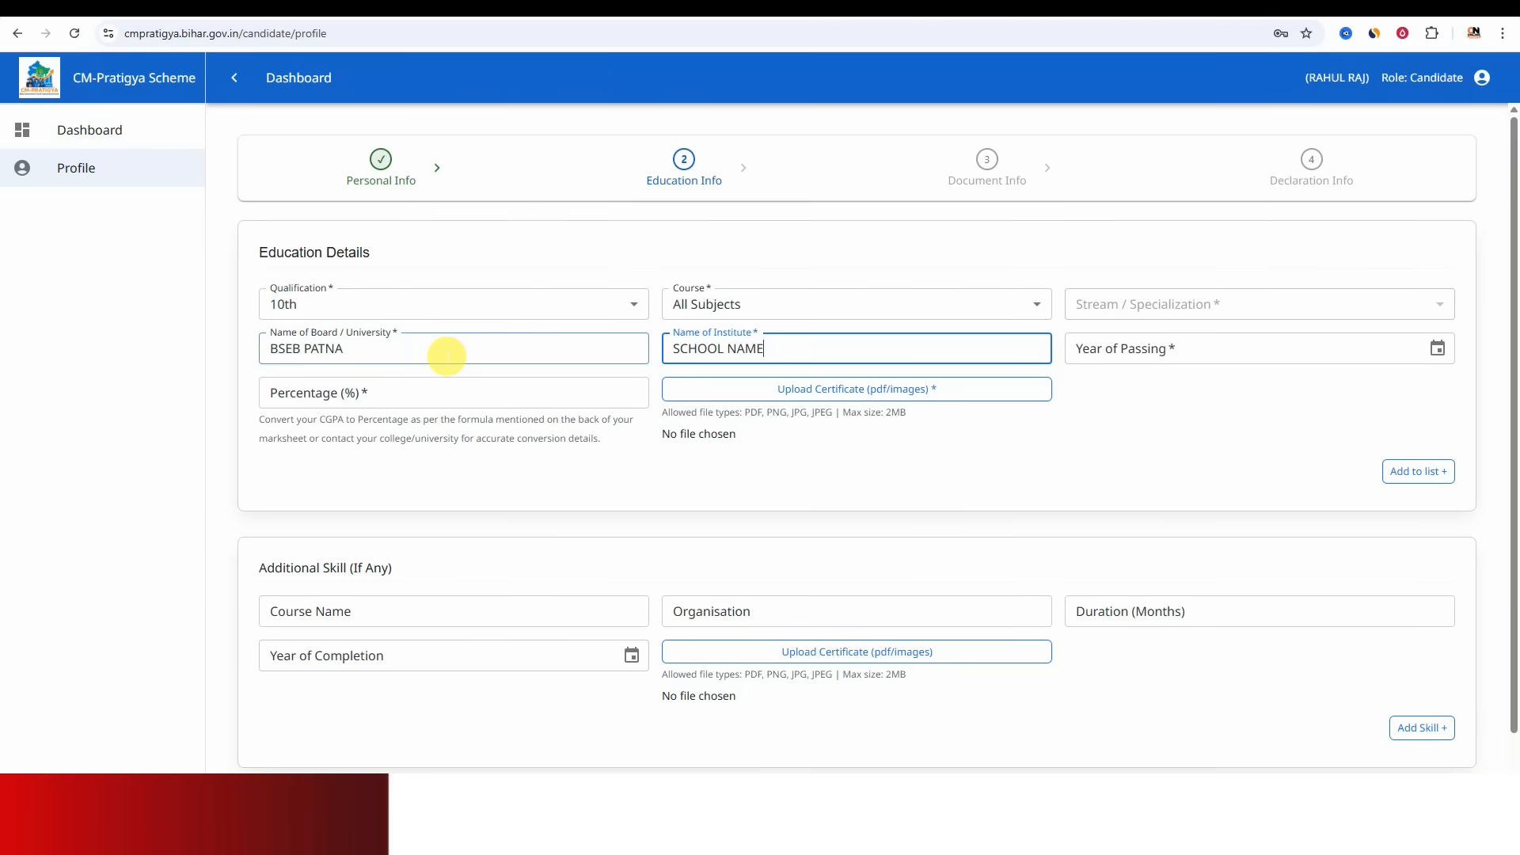
click(1220, 357)
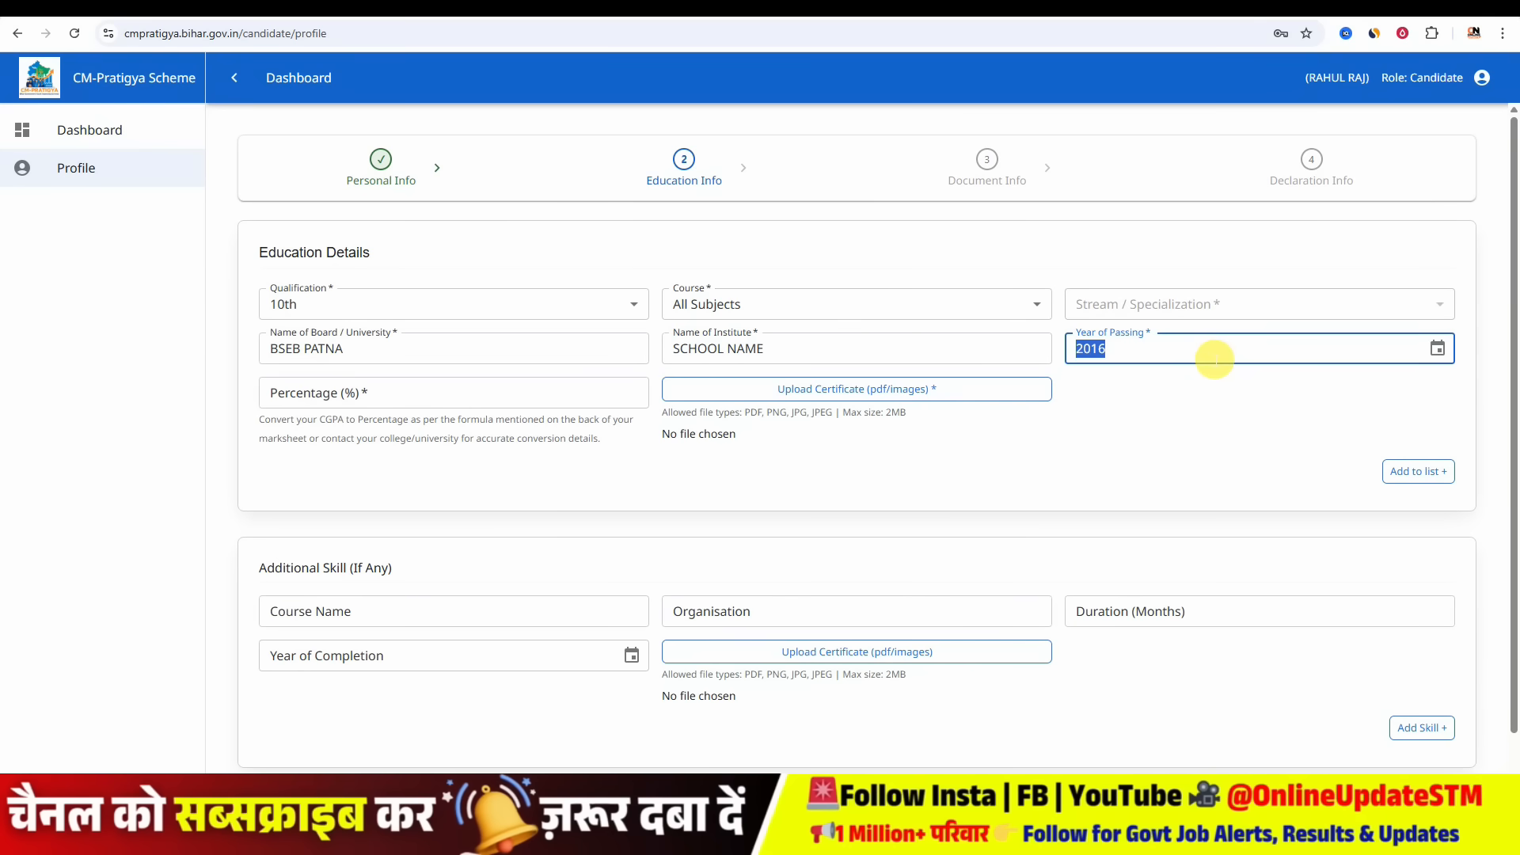
click(281, 388)
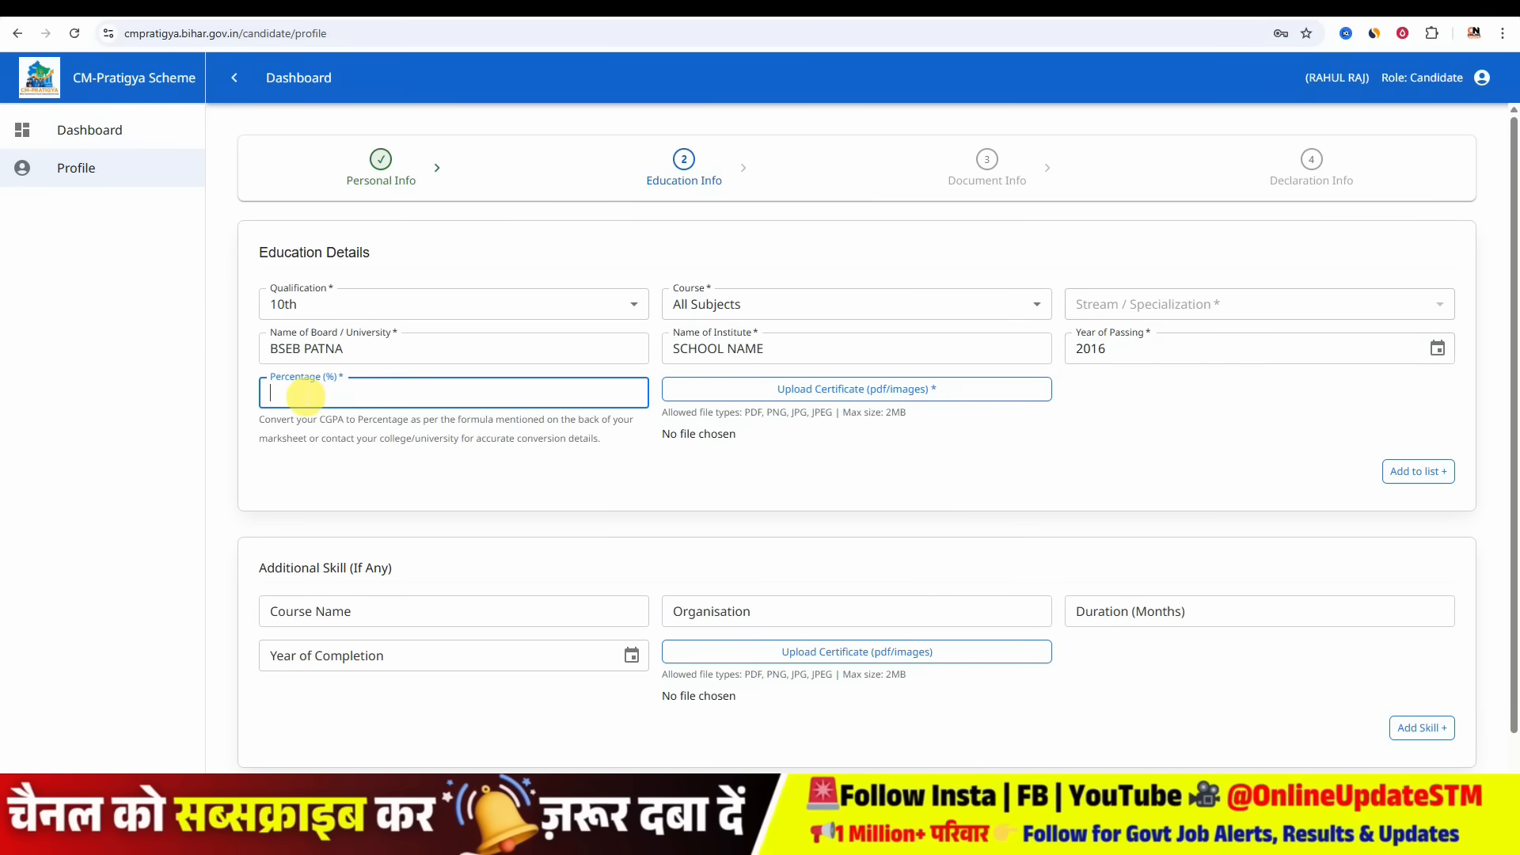
text(57.2)
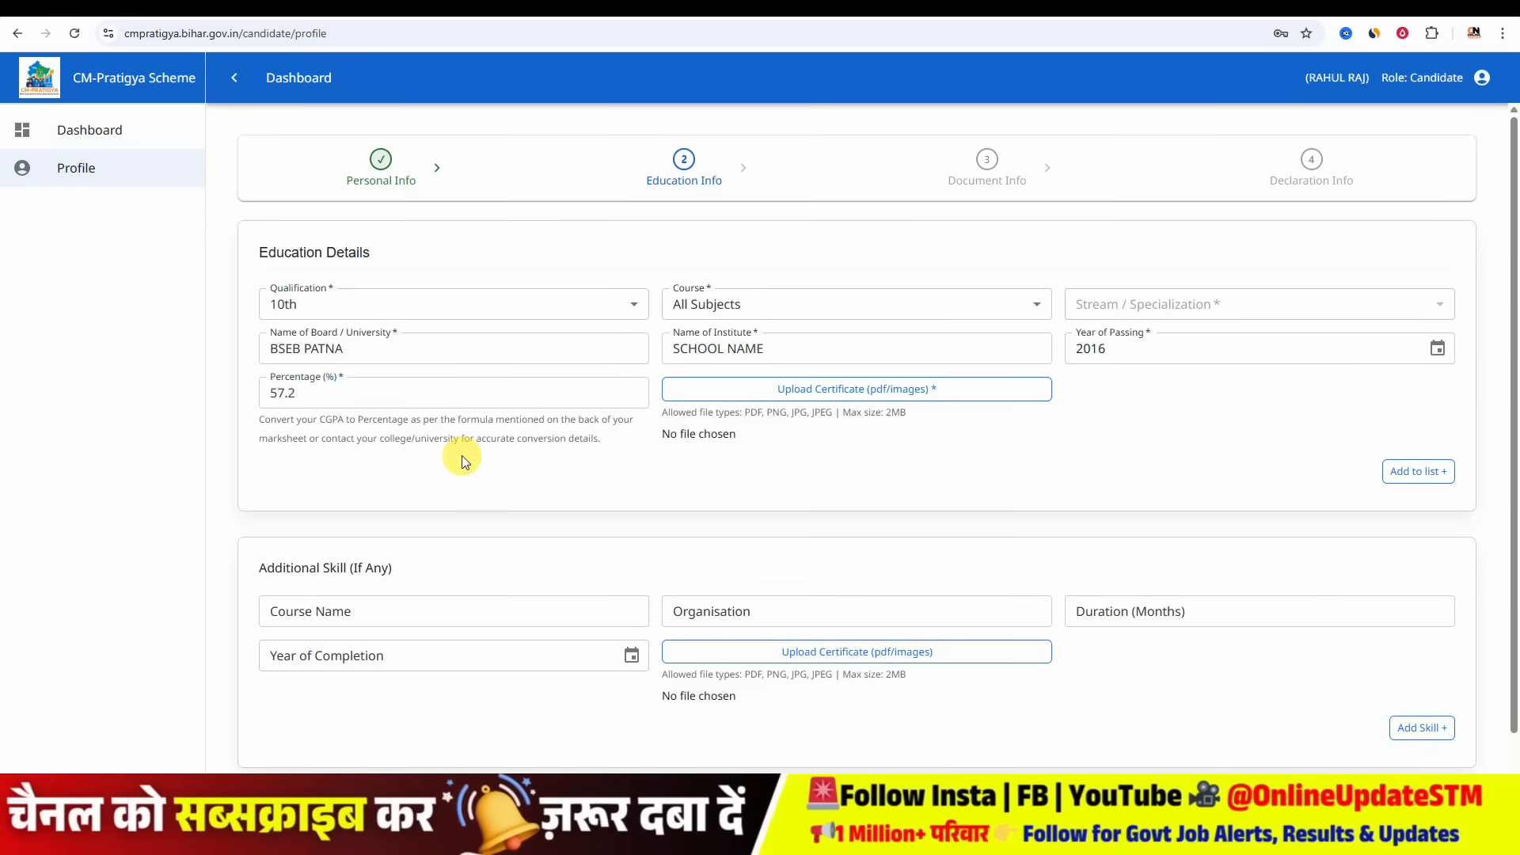
click(486, 410)
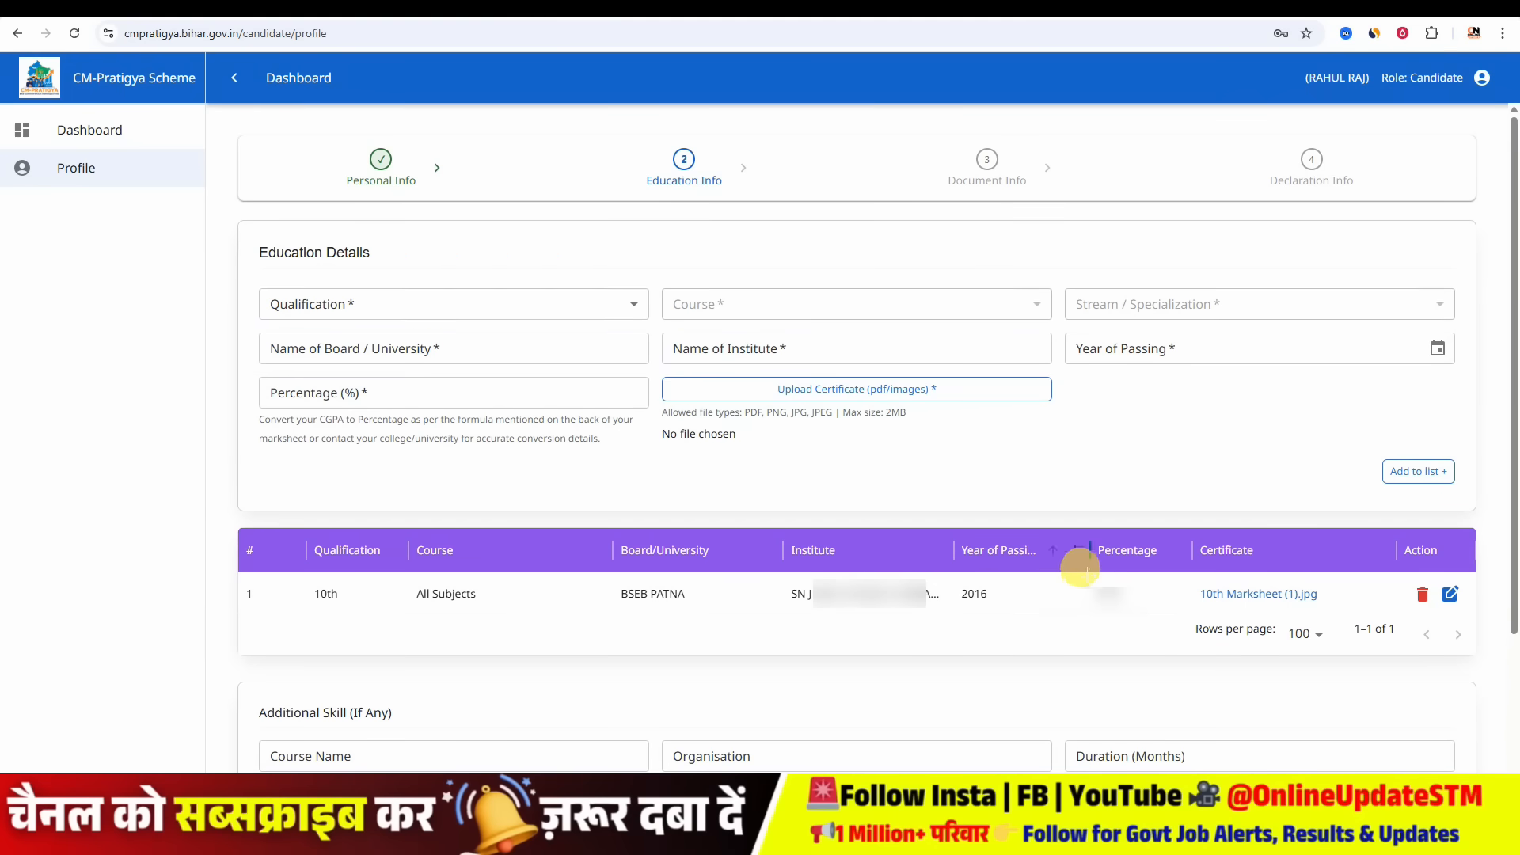
- Start a new education entry with qualification 12th and course Science
click(498, 304)
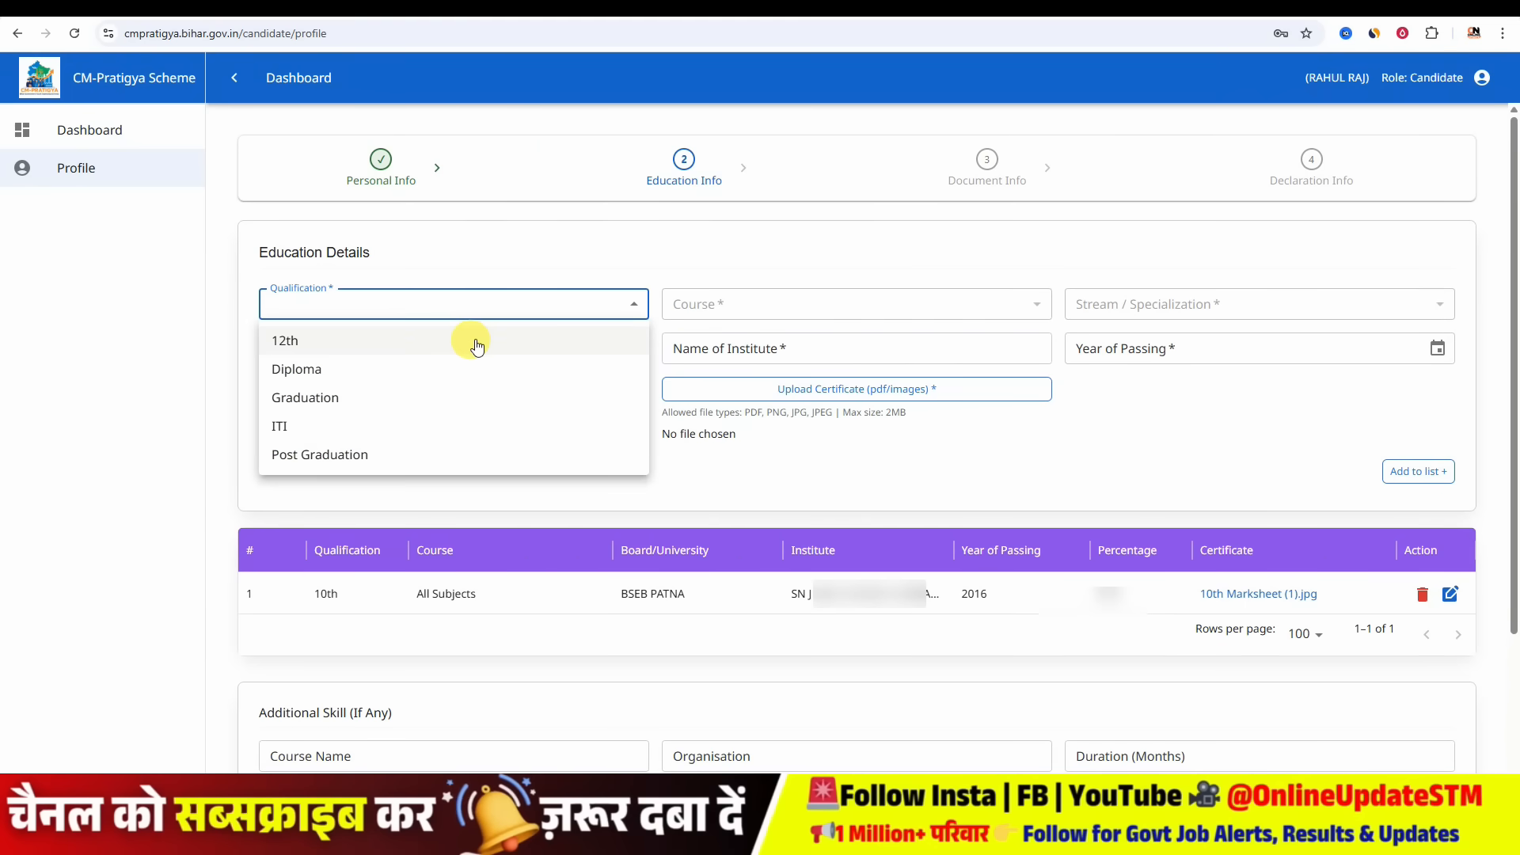
click(475, 343)
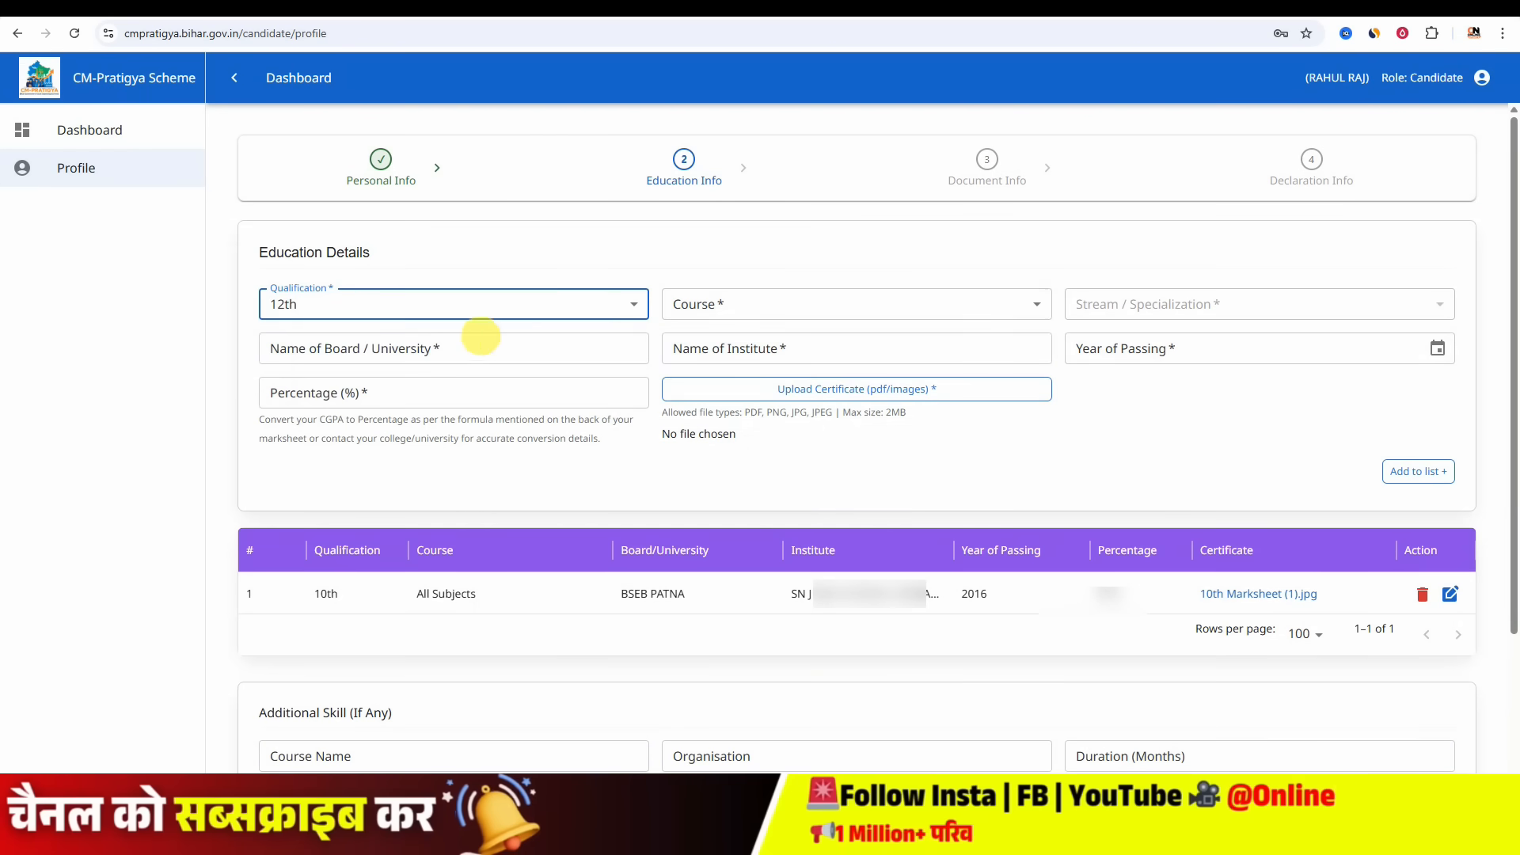
click(745, 303)
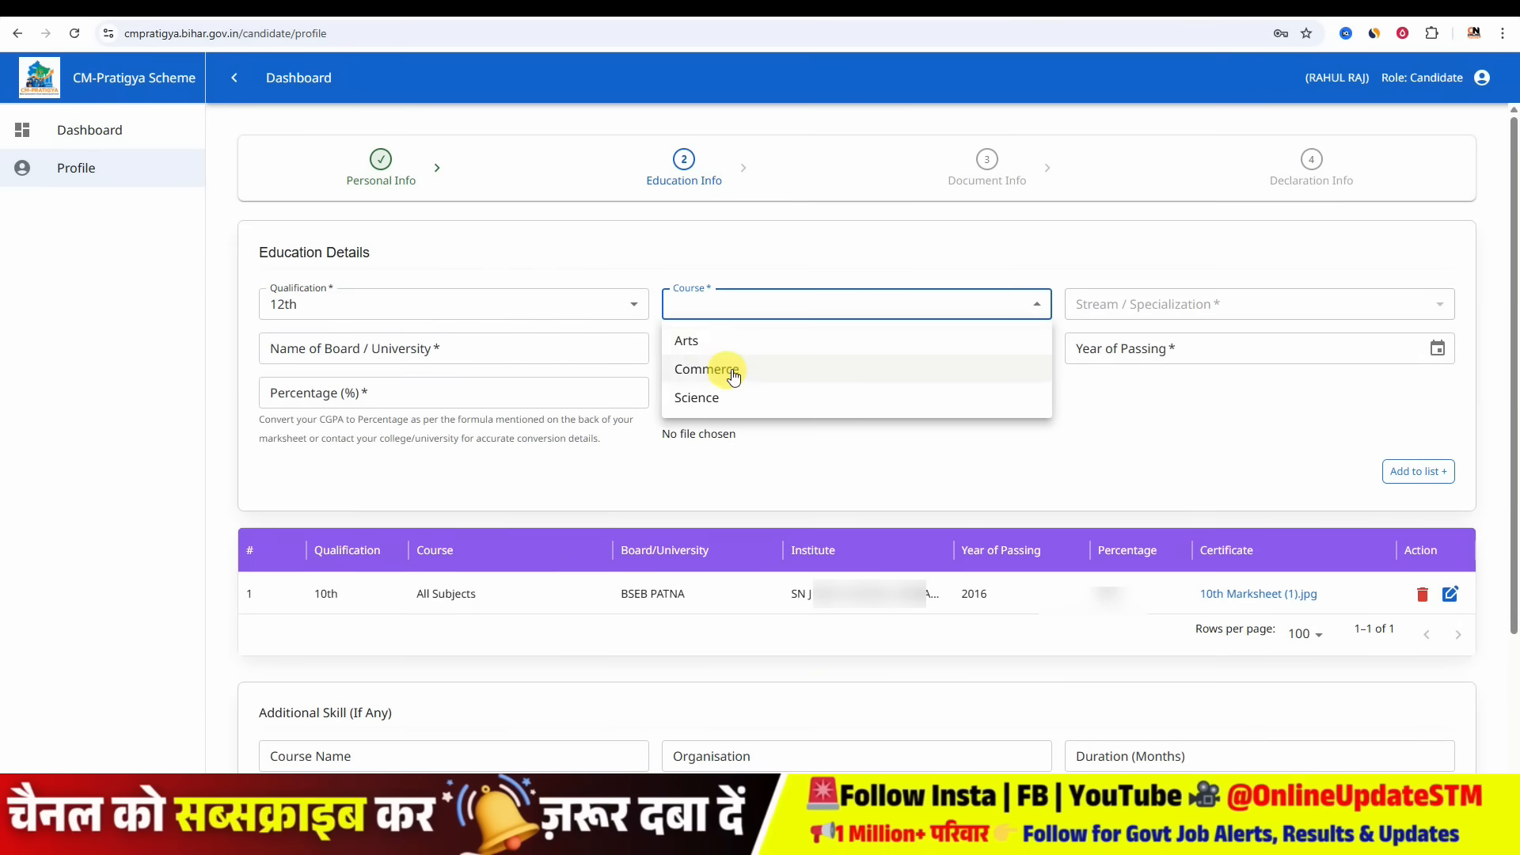
click(734, 404)
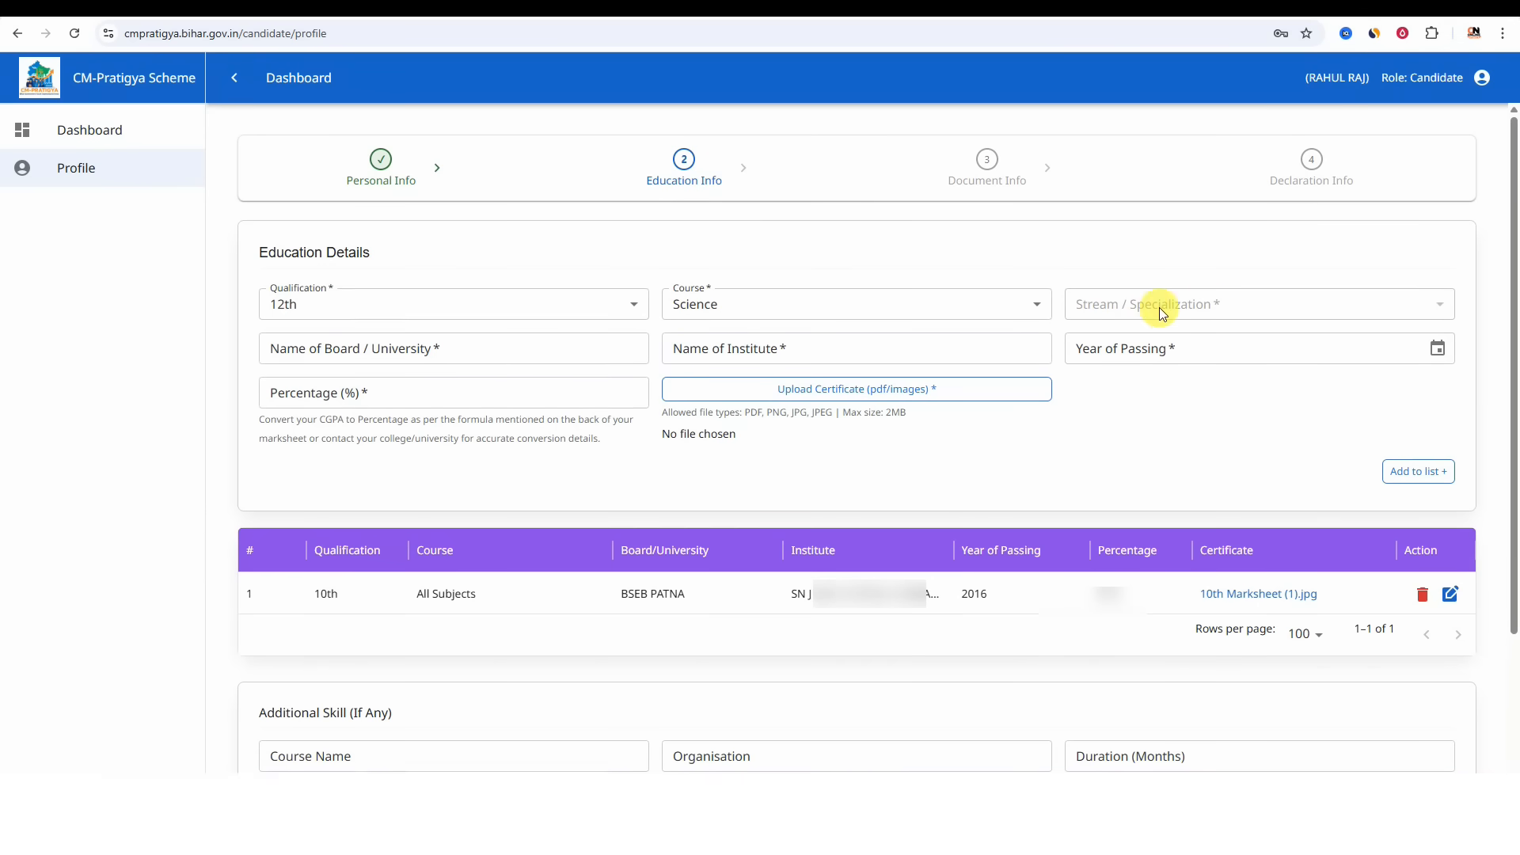
- Enter board BSEB PATNA, institute COLLEGE and passing year 2018 for the 12th entry
click(346, 353)
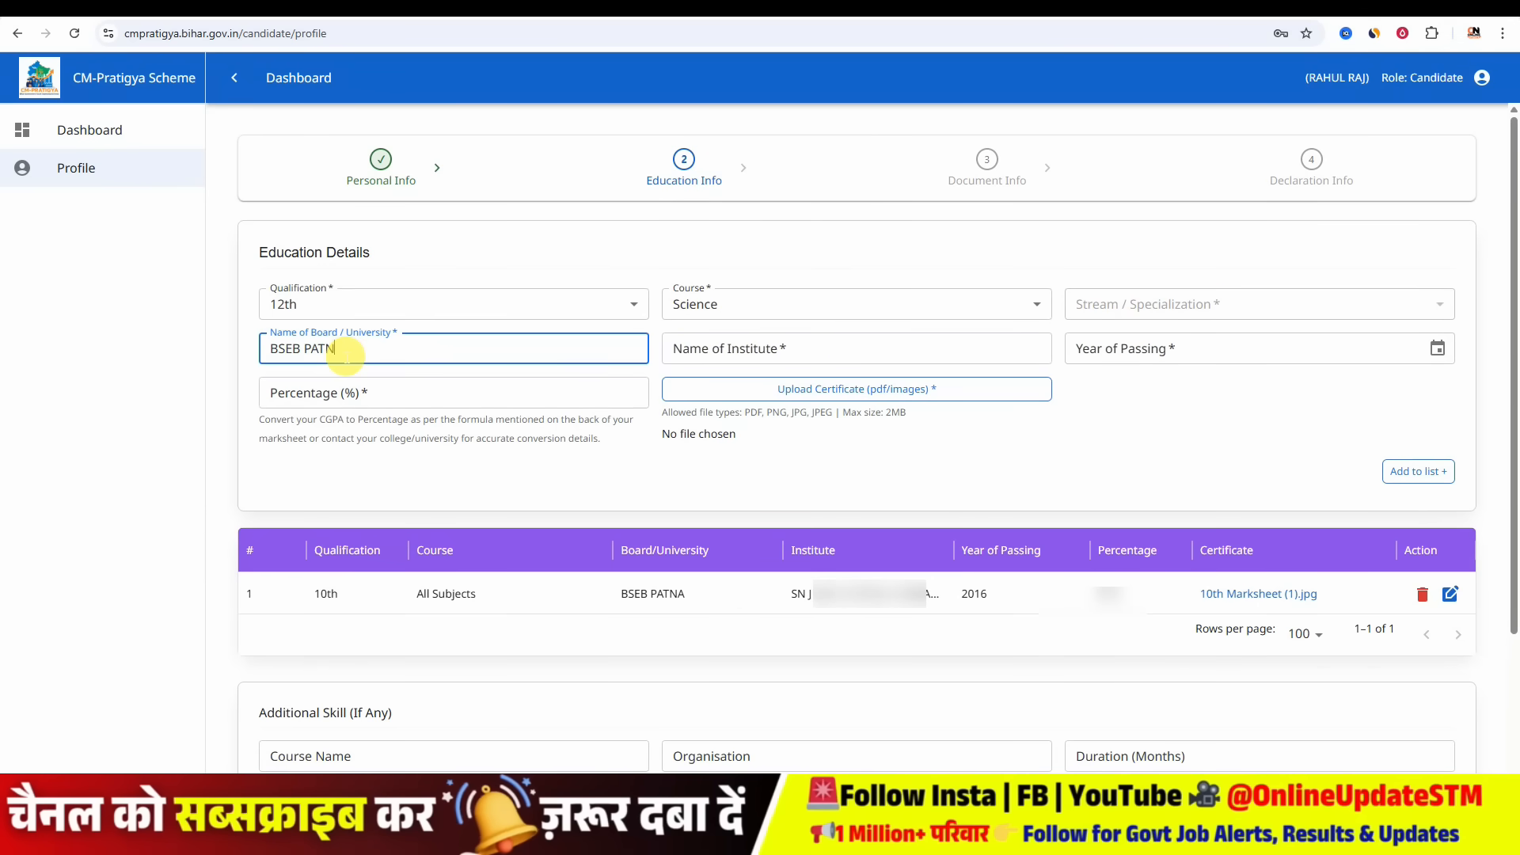
click(717, 361)
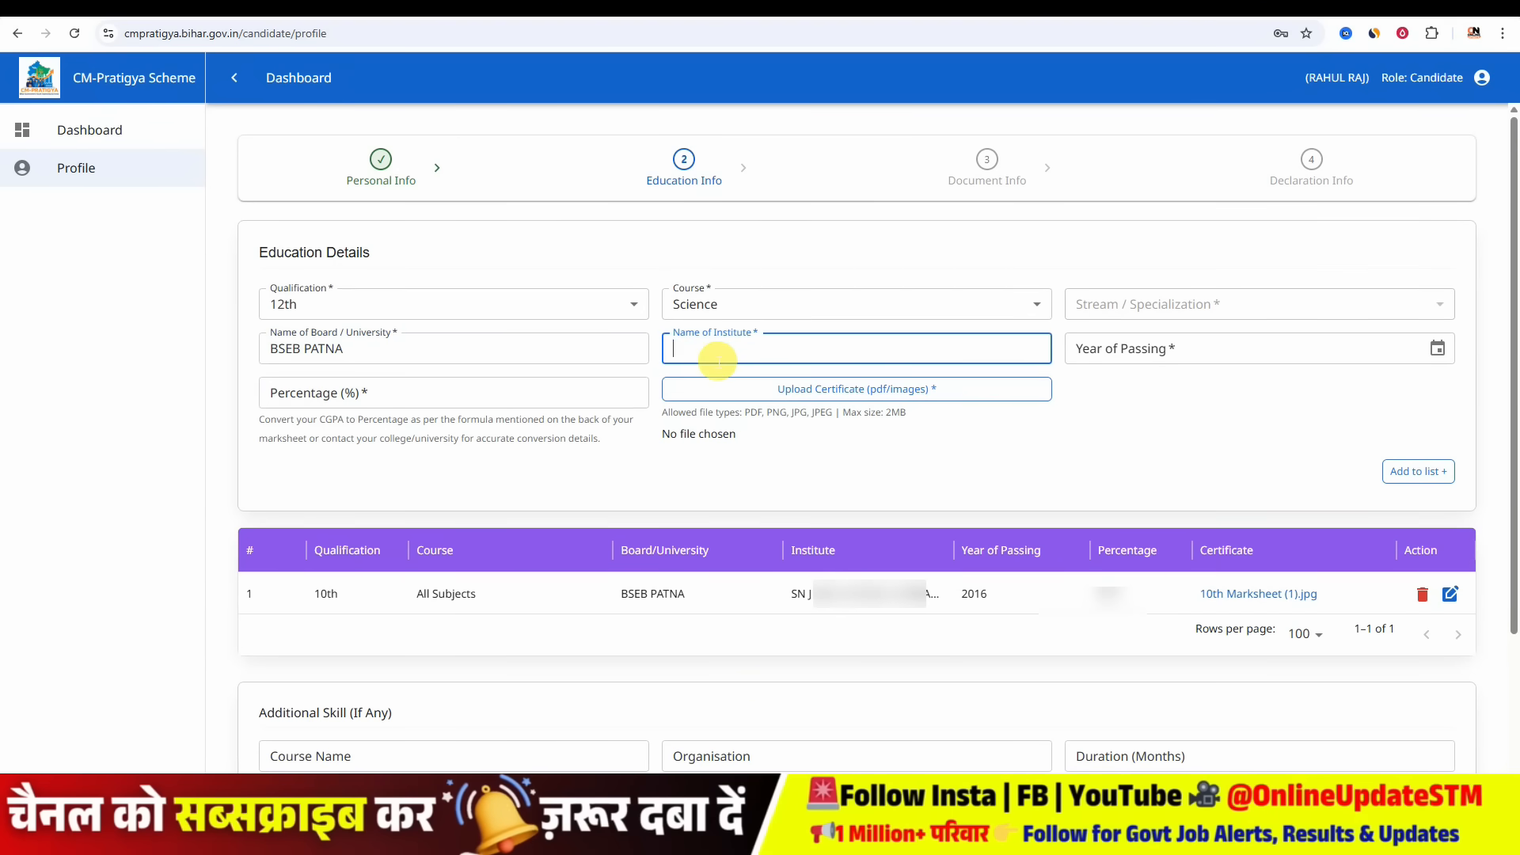
text(C)
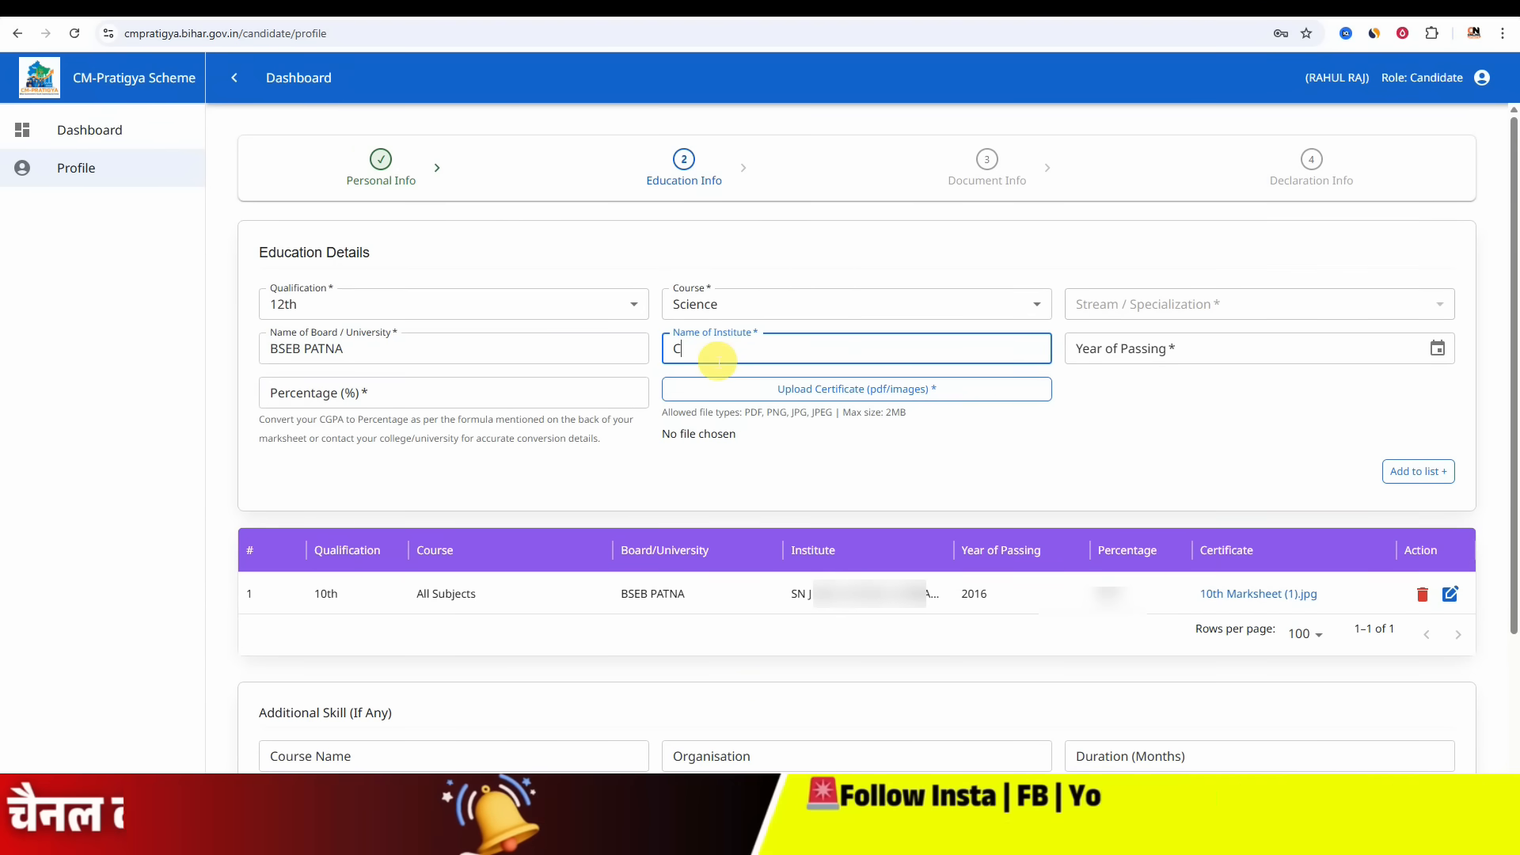
text(OLLEGE)
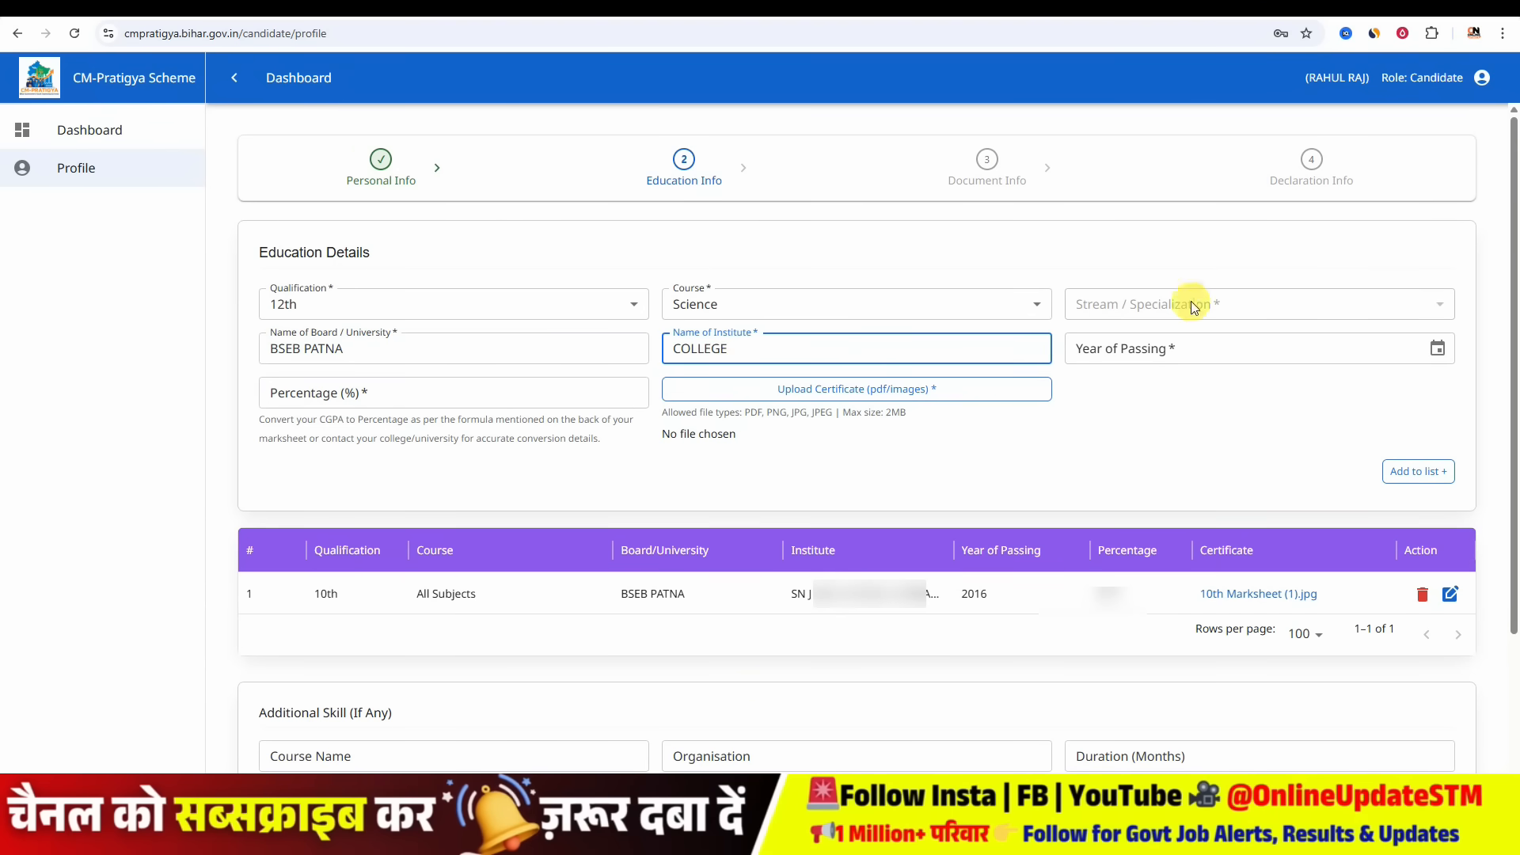
click(1194, 355)
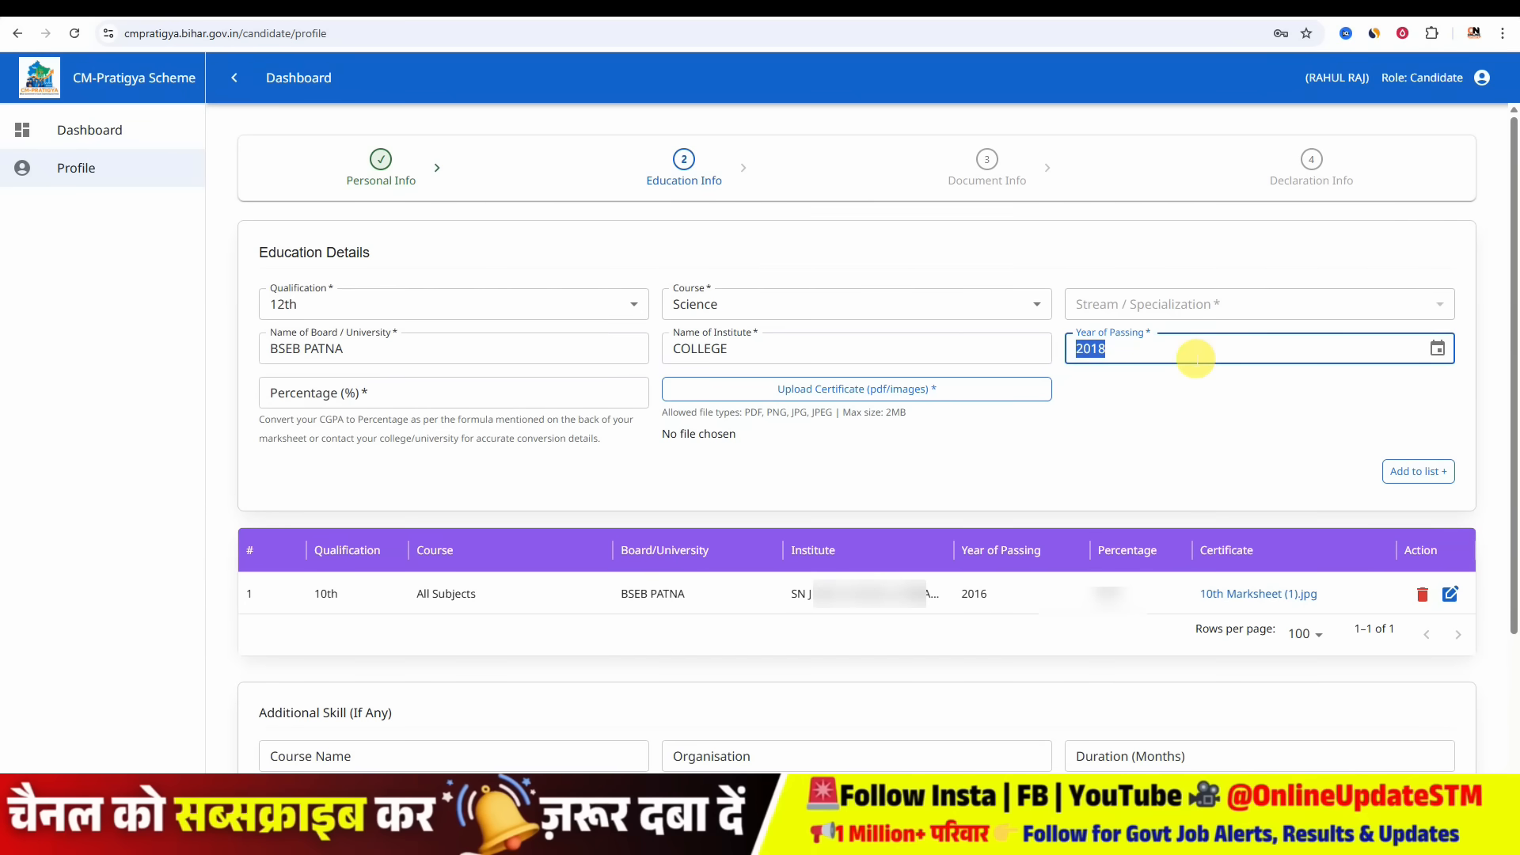
text(2018)
- Set the 12th percentage to 58.2 and add the record to the education list
click(333, 396)
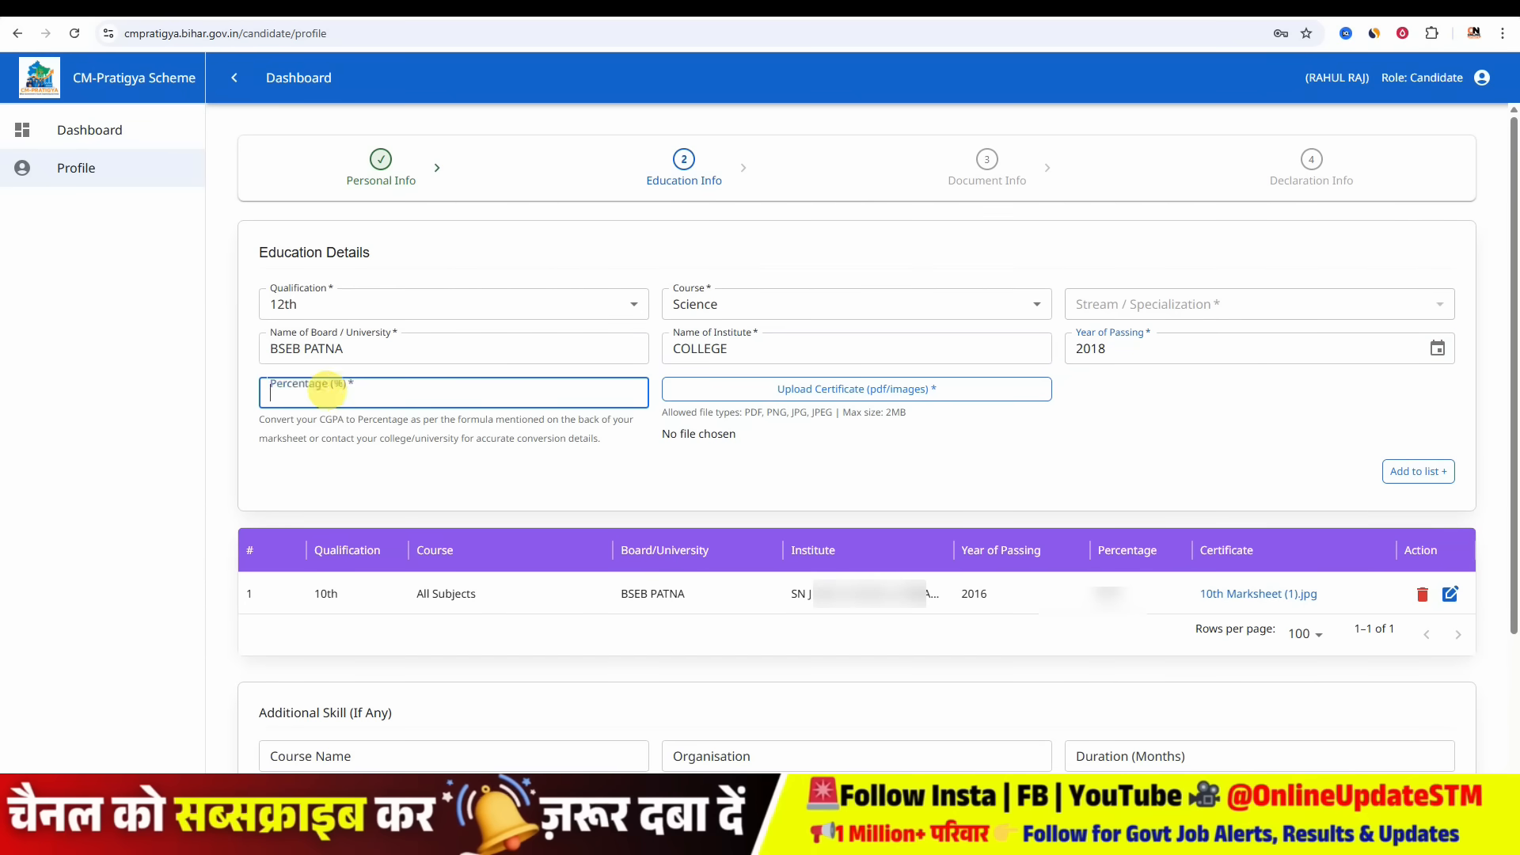
text(58.2)
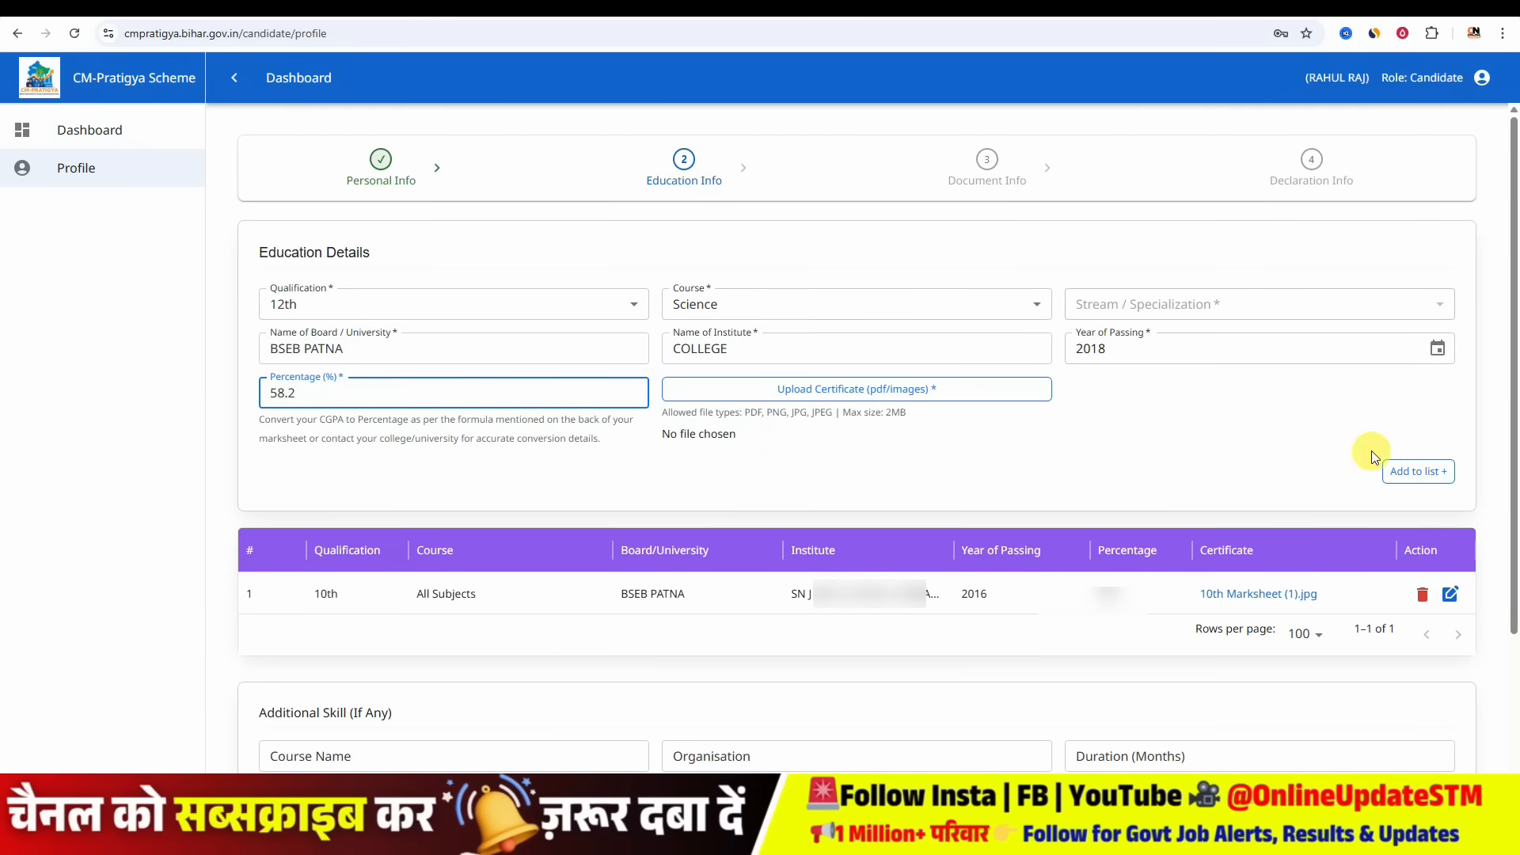
click(1417, 471)
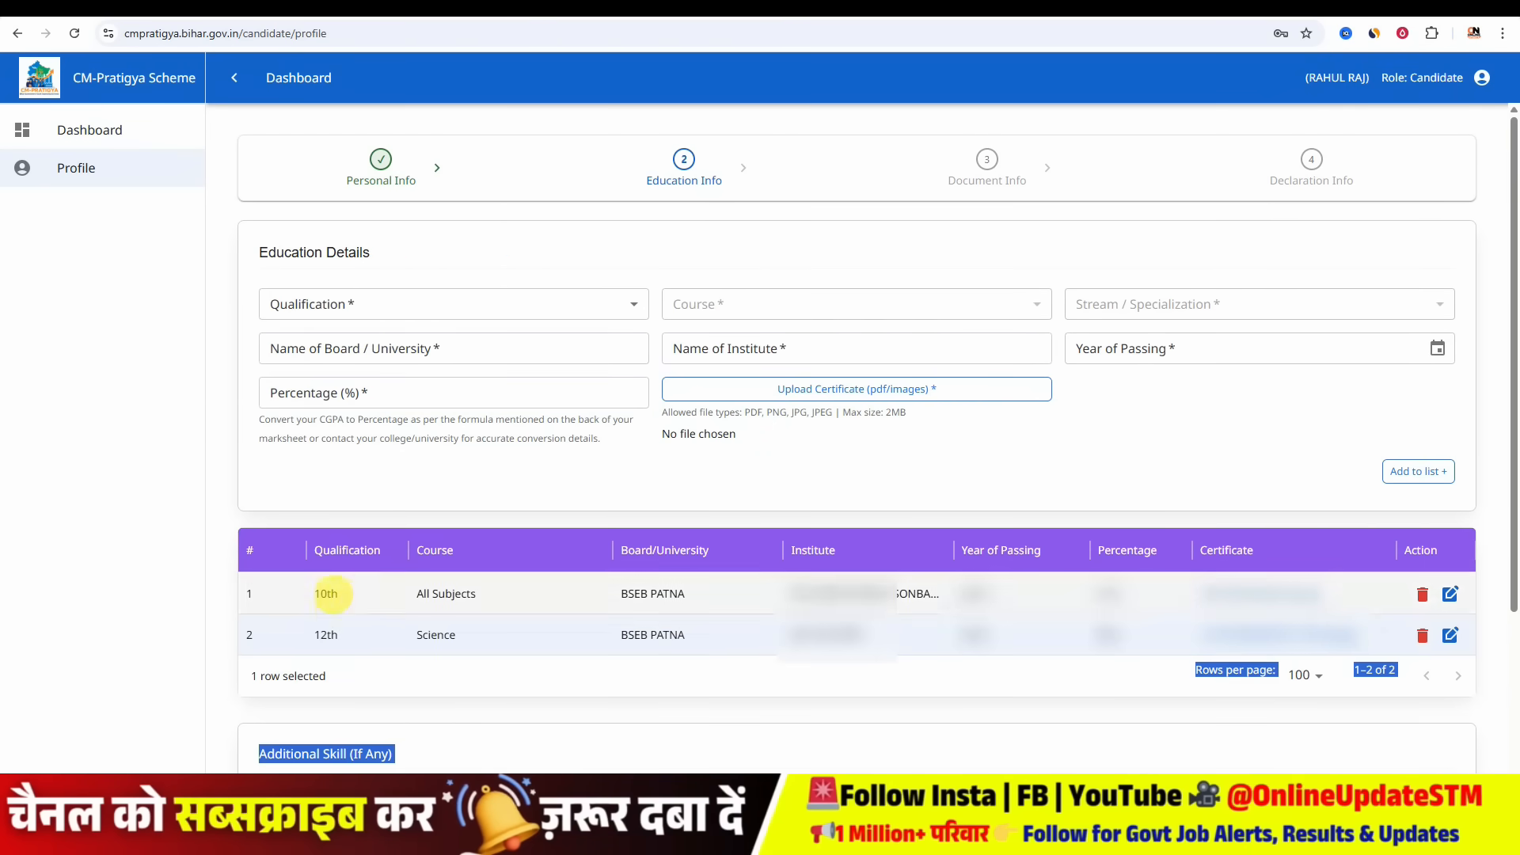
- Start a Graduation entry and choose the course B.A. - Bachelor of Arts
click(441, 304)
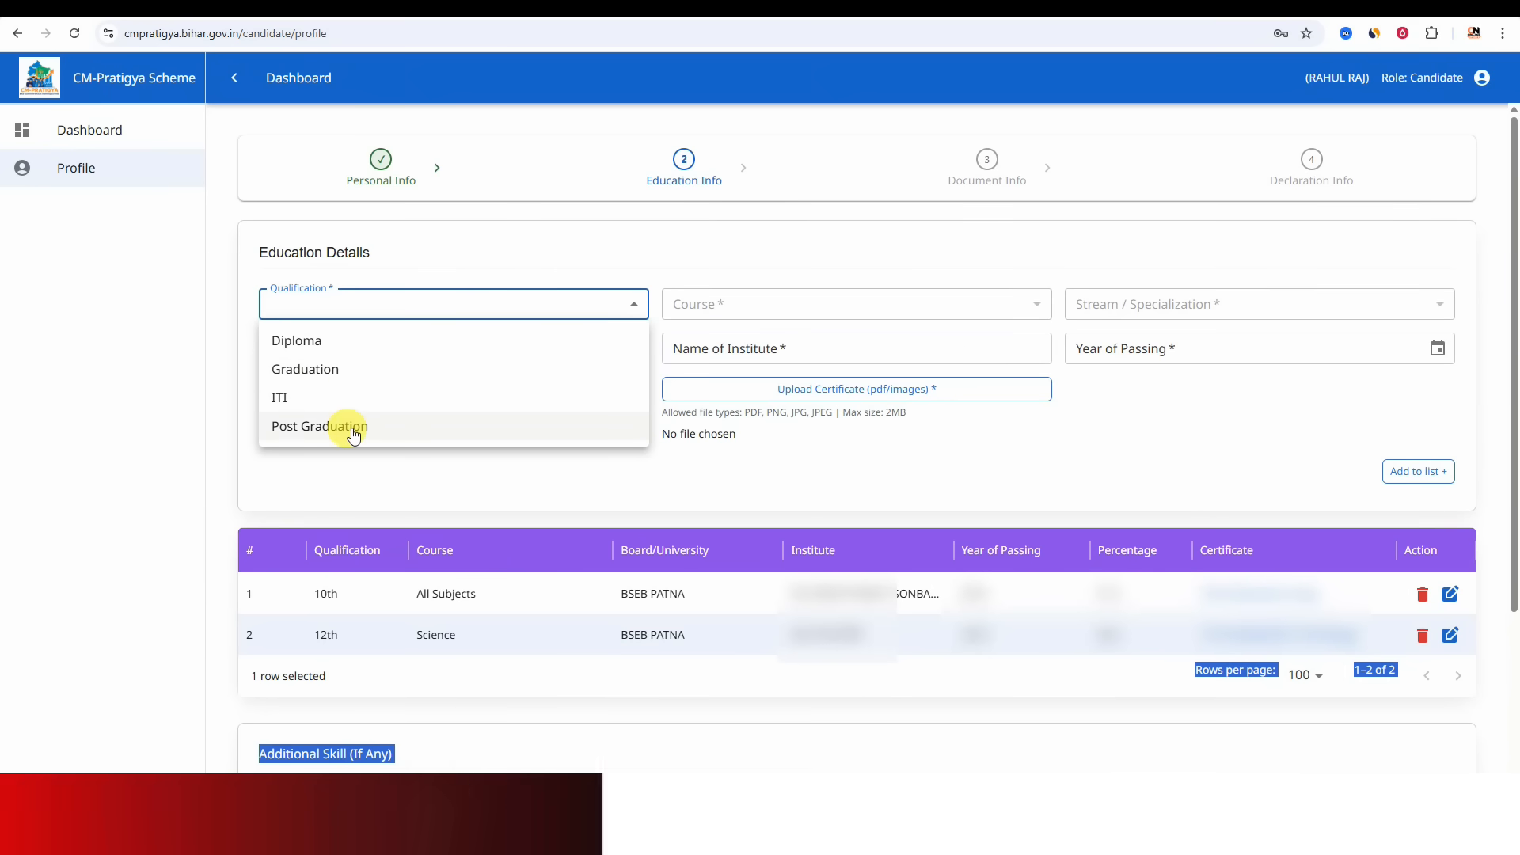
click(352, 369)
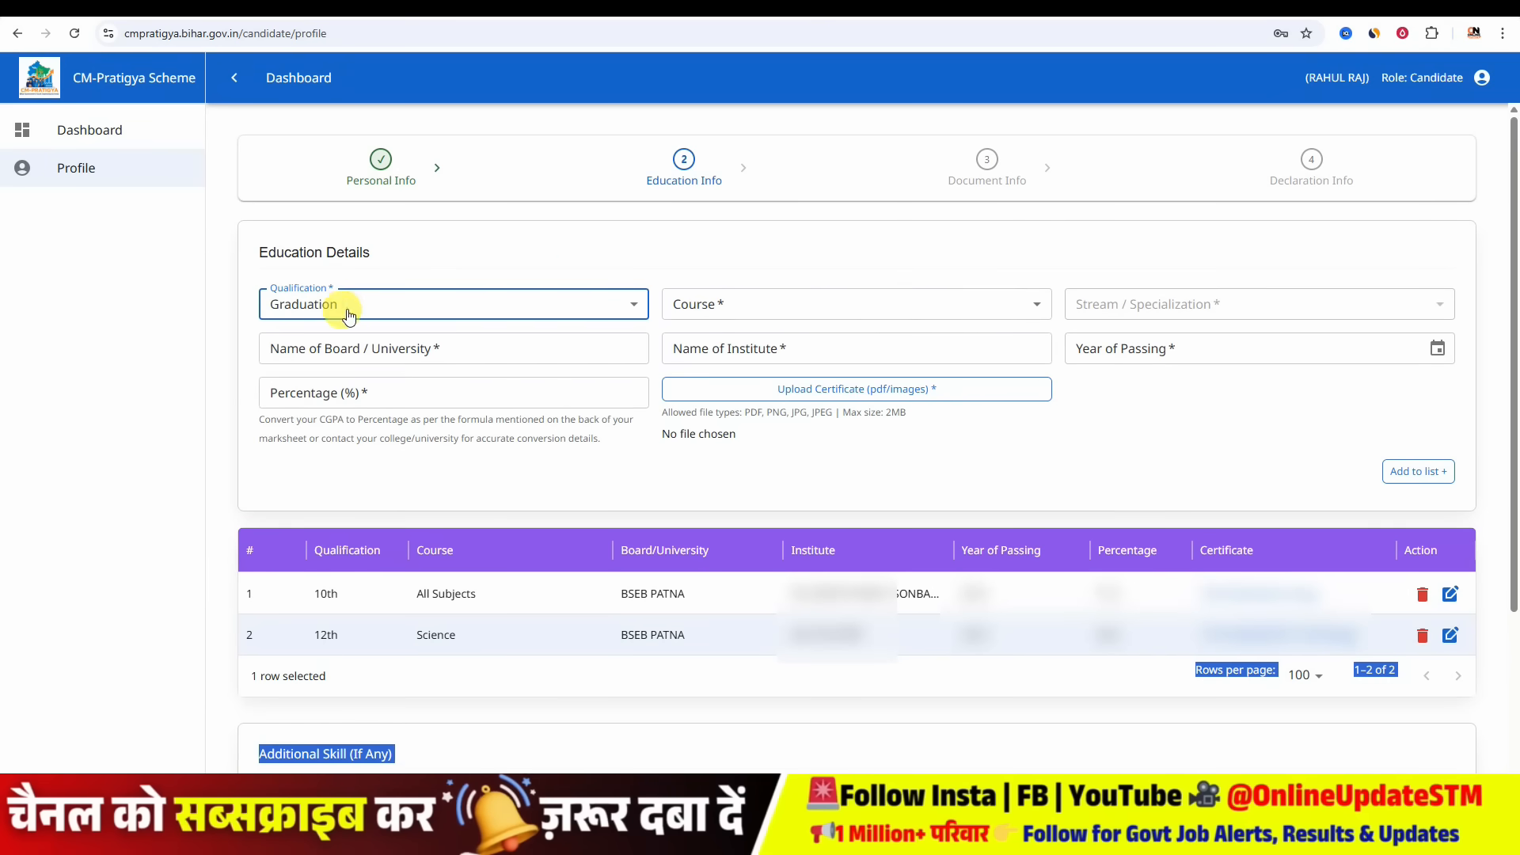
click(774, 305)
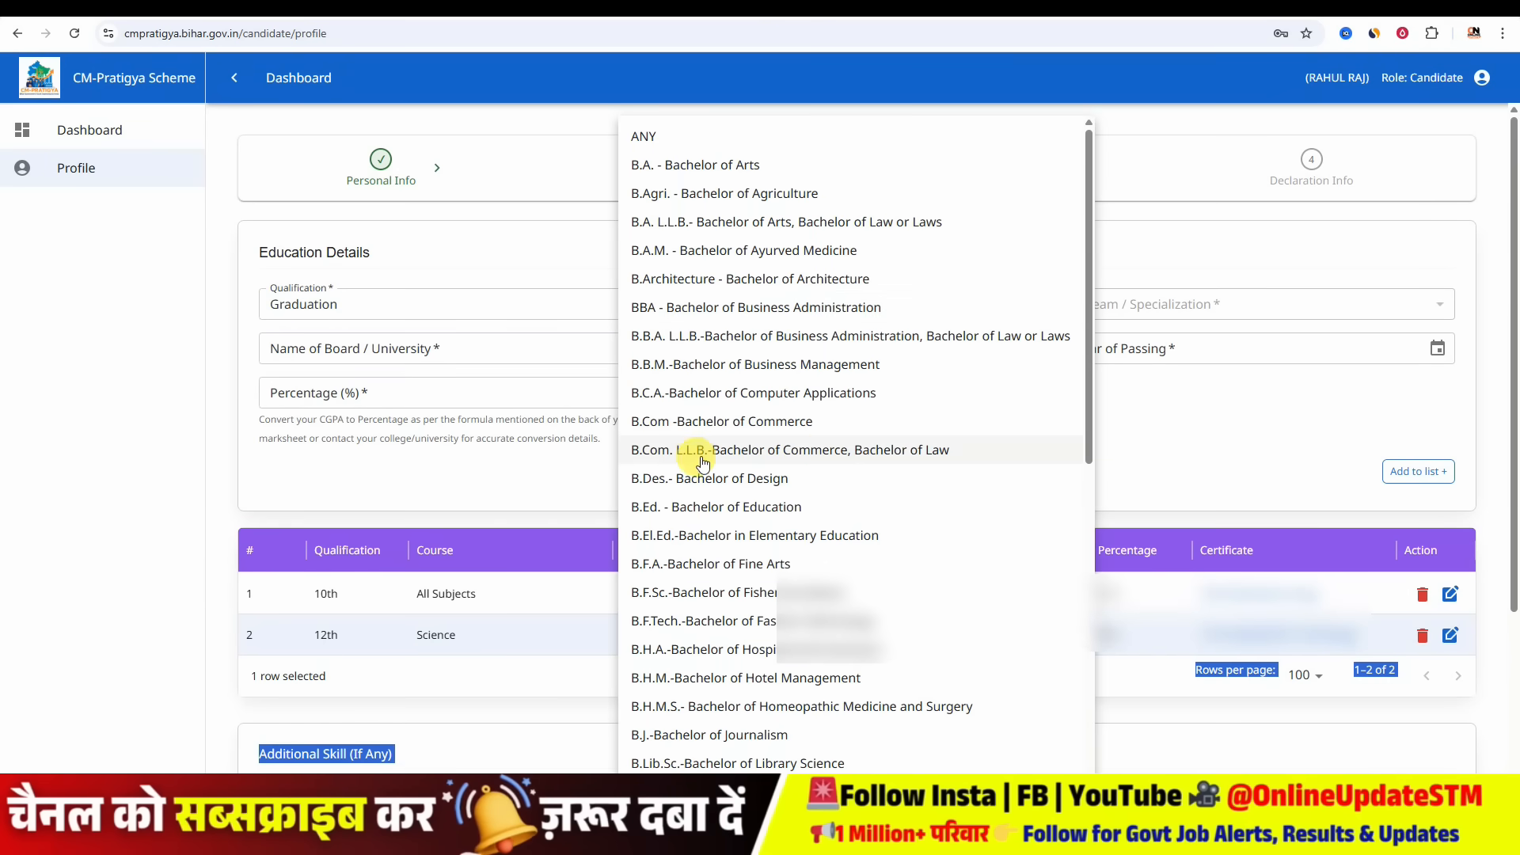
scroll(696, 437, down, 6)
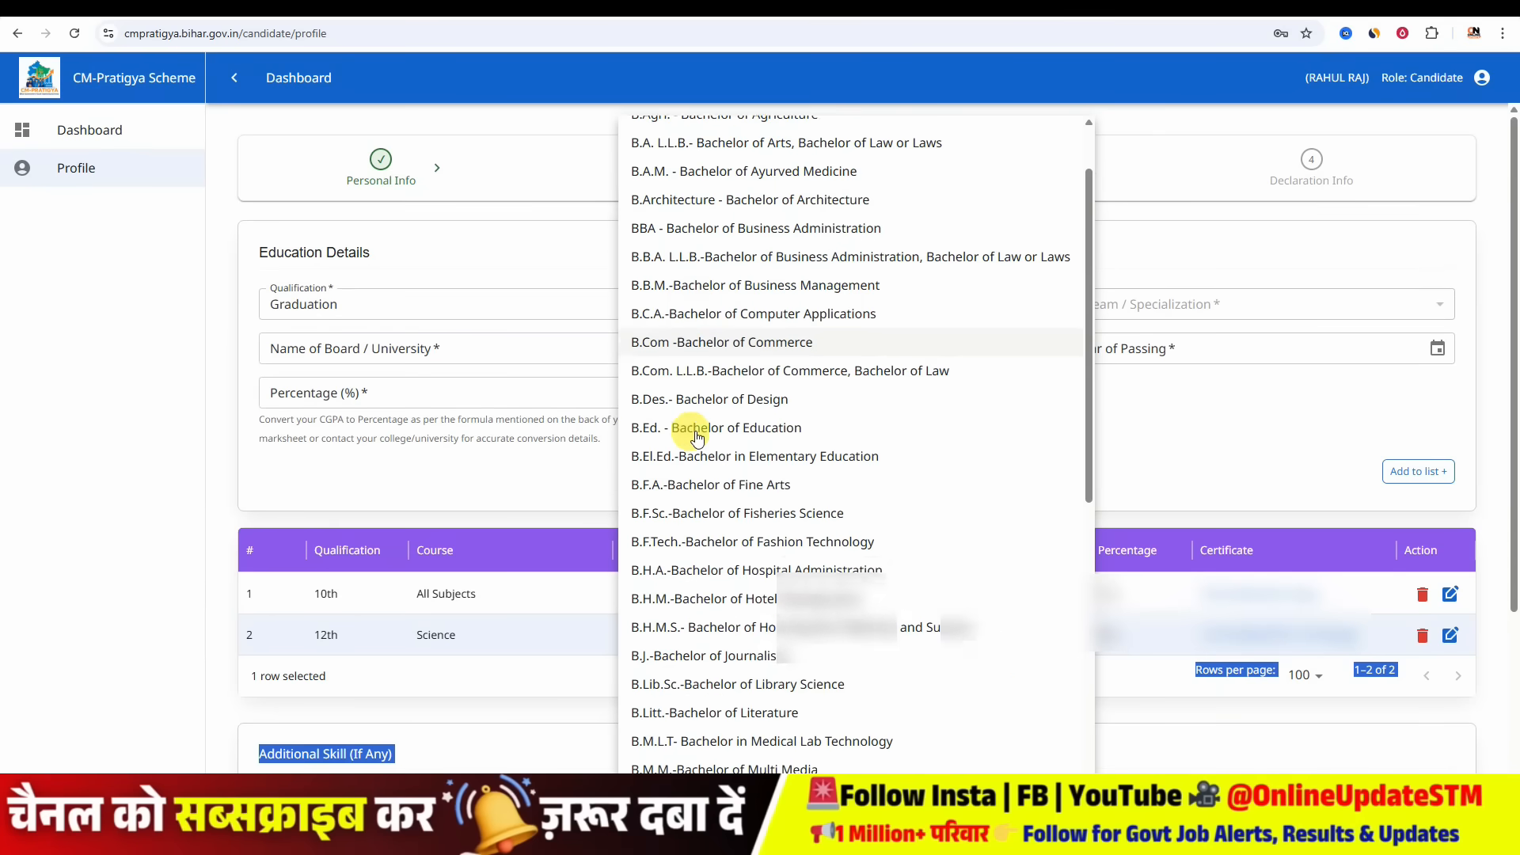
scroll(696, 437, down, 2)
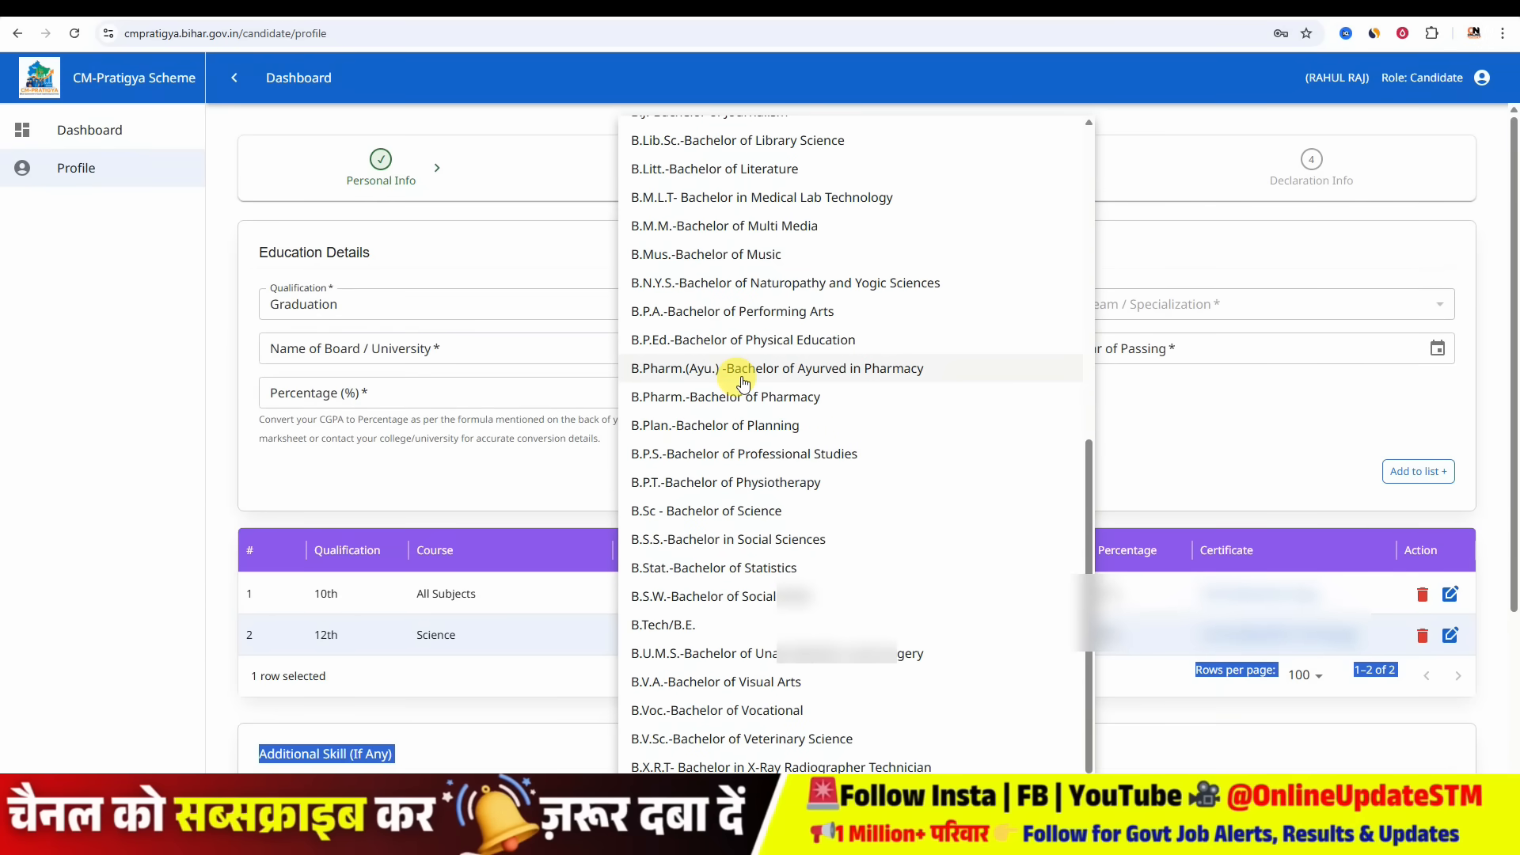
scroll(742, 382, up, 10)
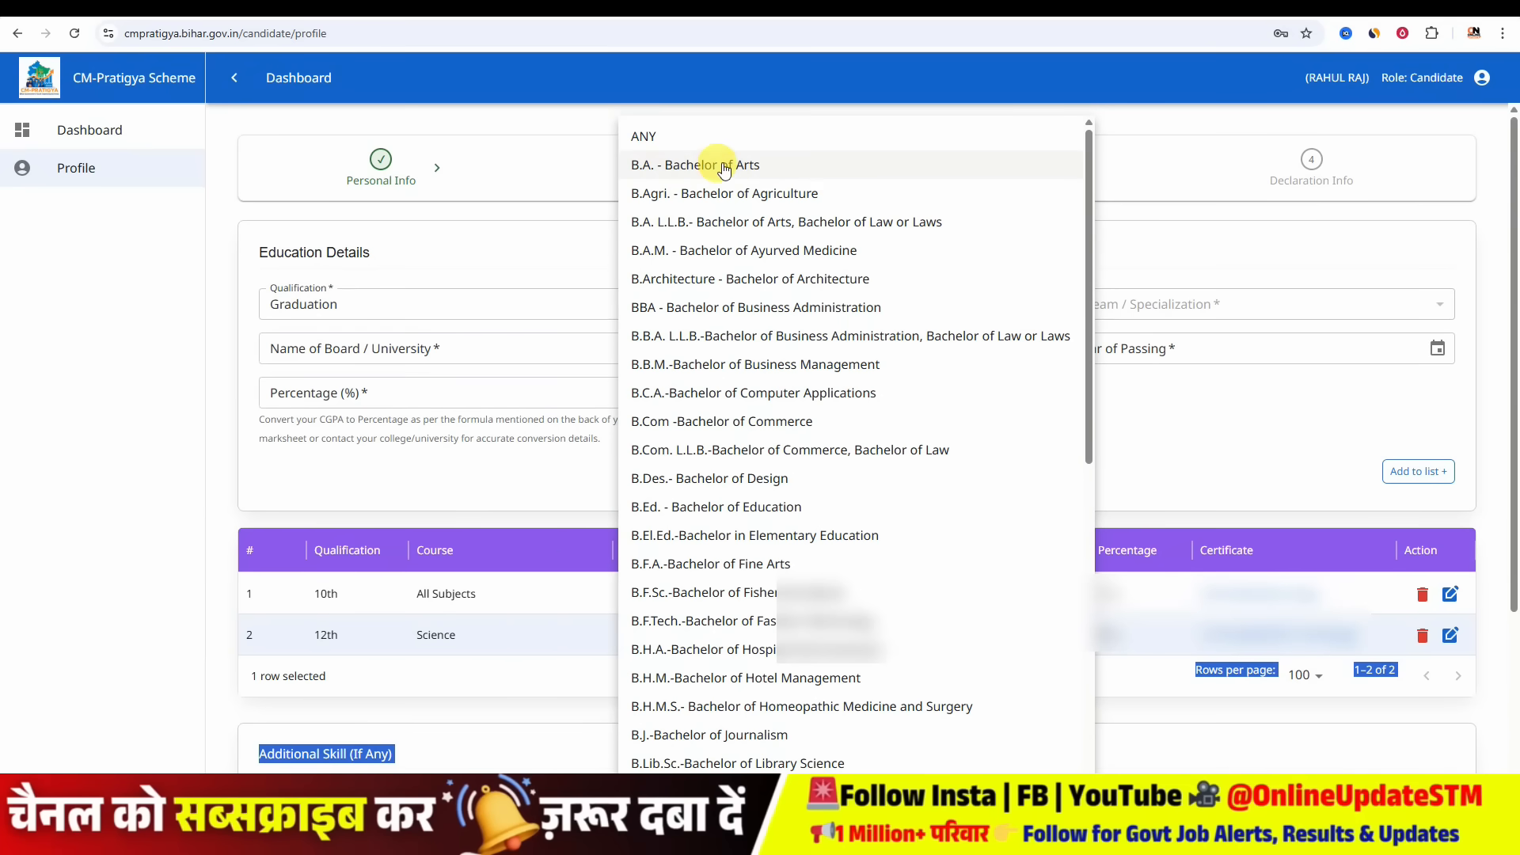
click(724, 167)
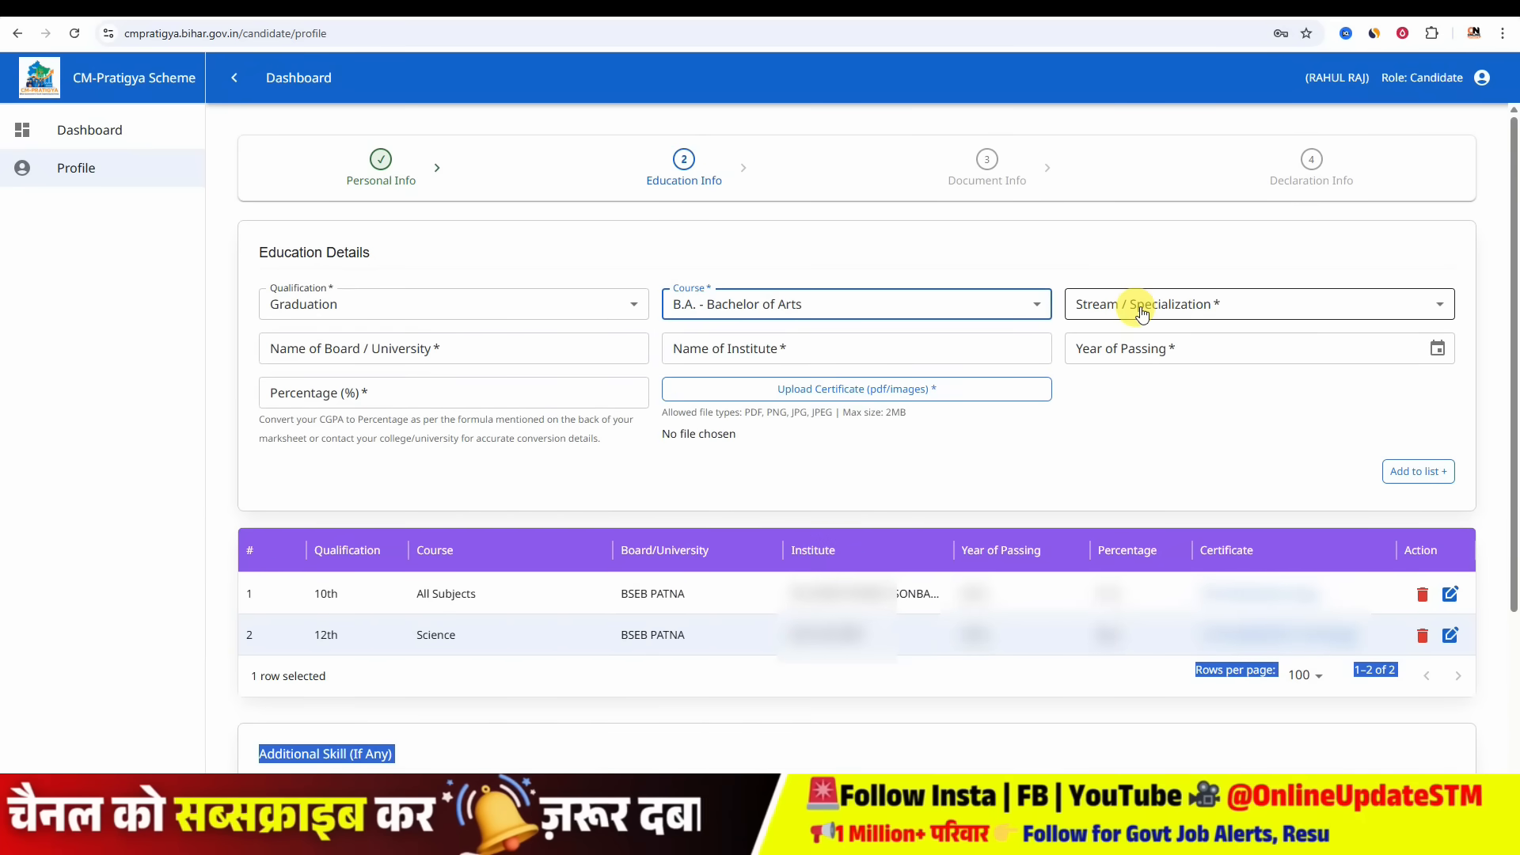
- Choose History as the stream / specialization for the graduation entry
click(1117, 305)
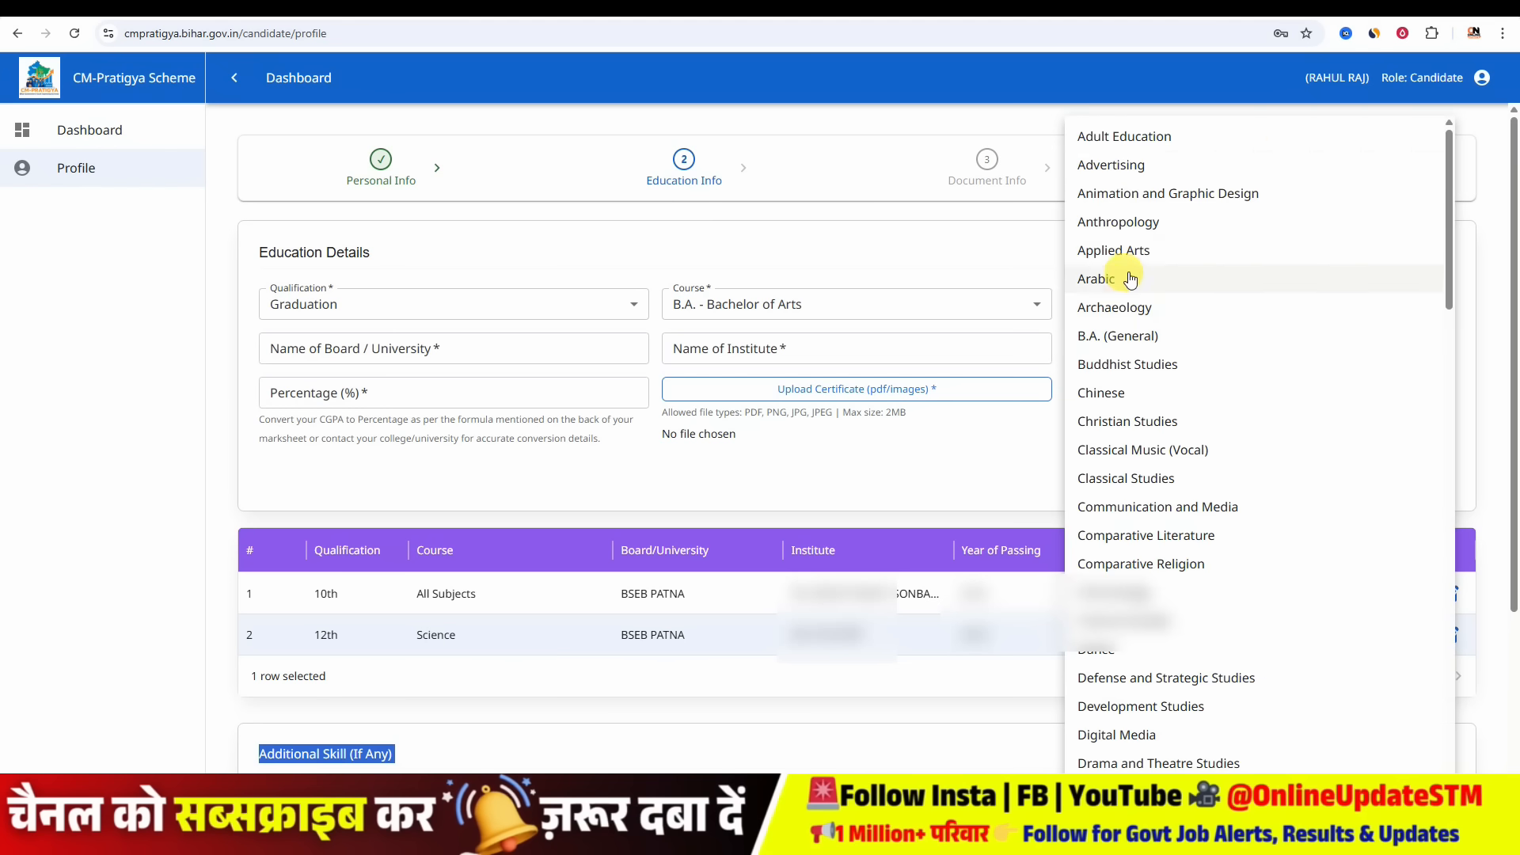
scroll(1169, 382, down, 10)
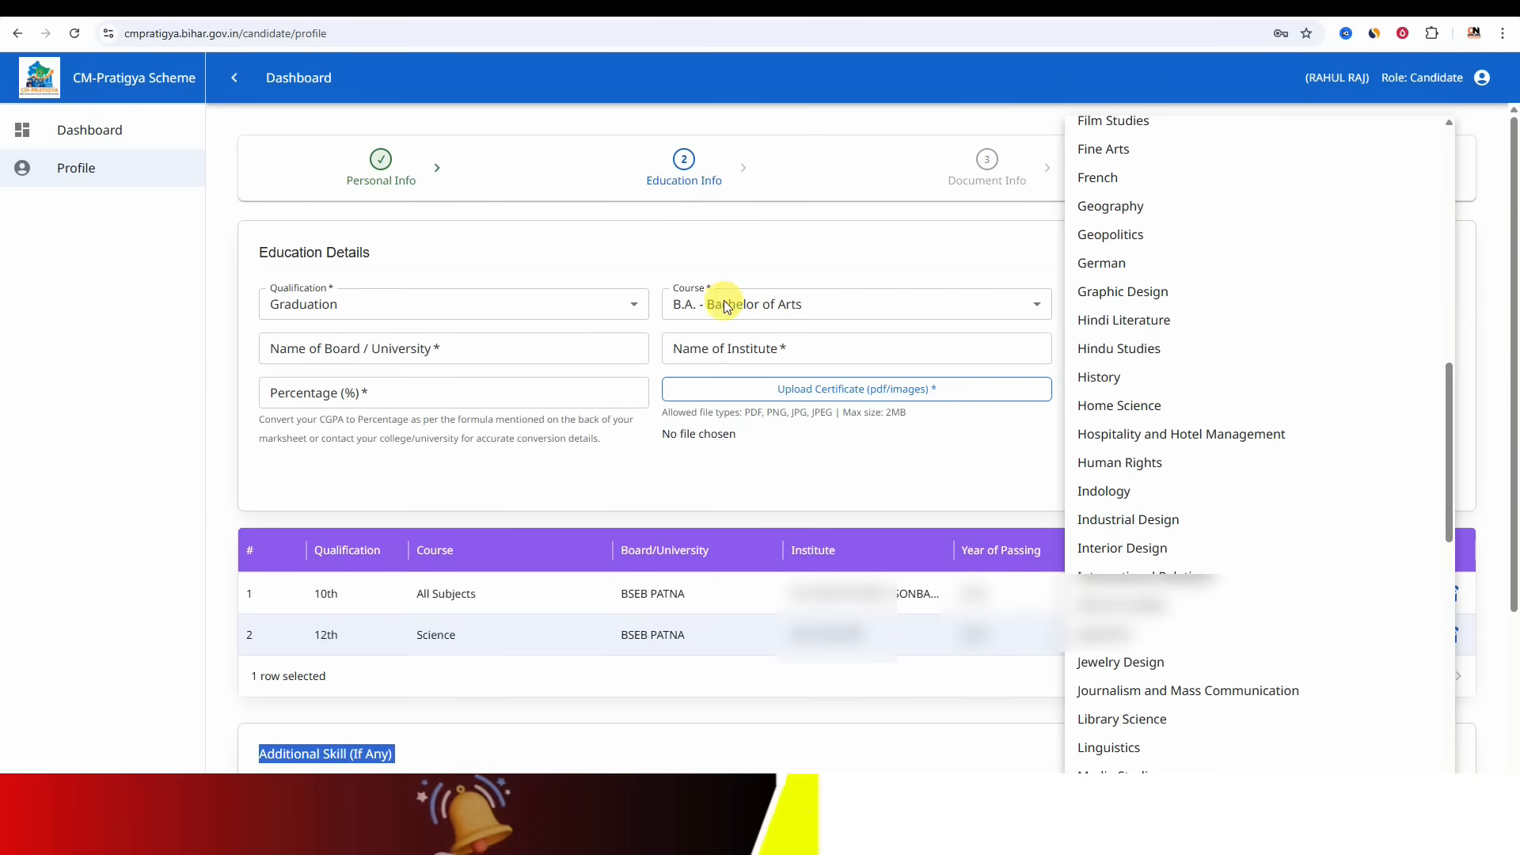
click(1138, 379)
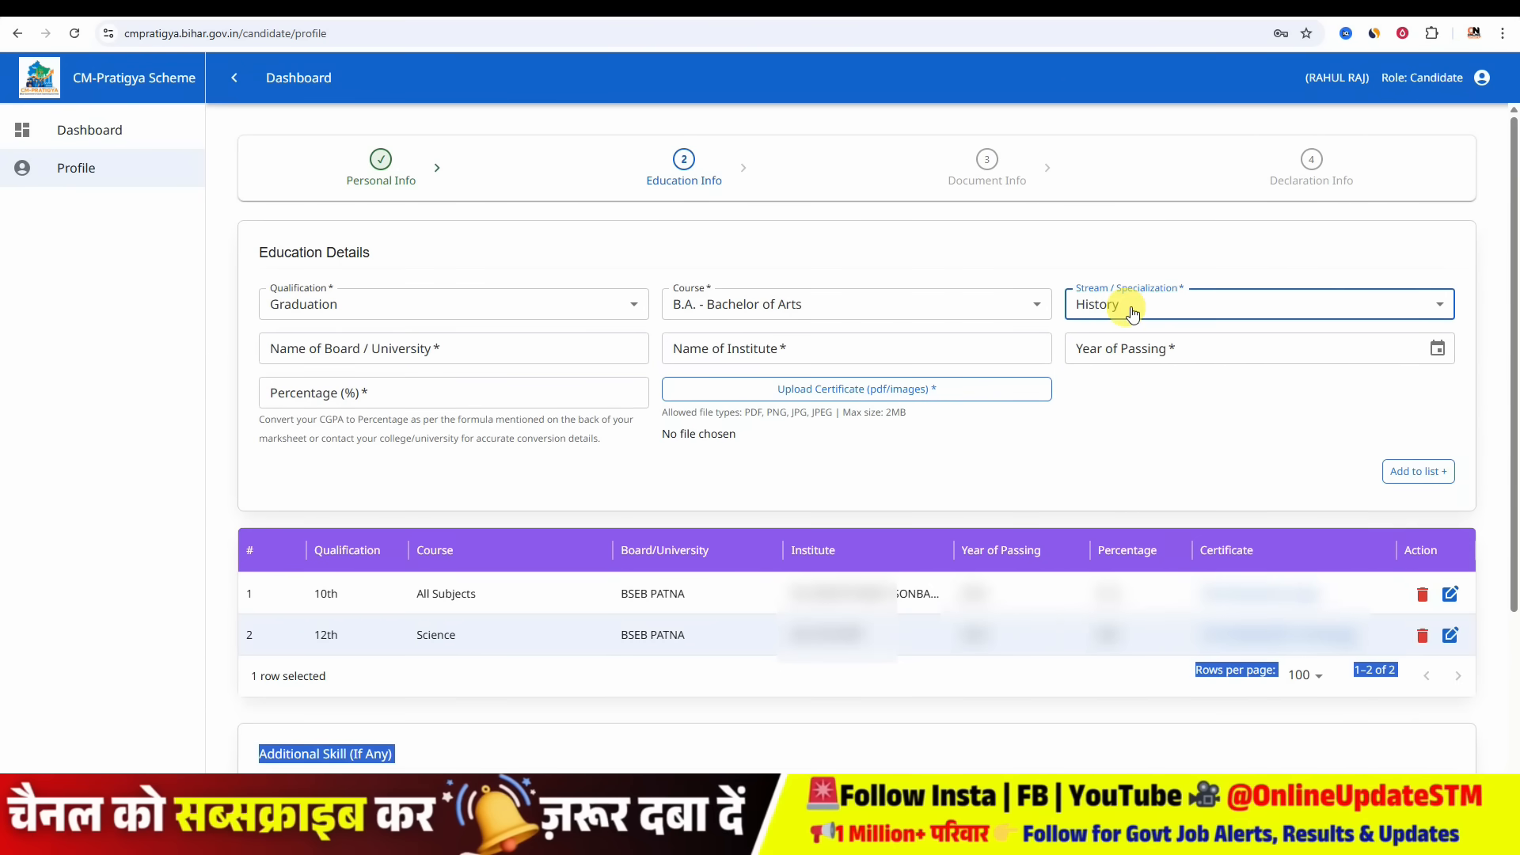
- Enter LNMU as the board / university for the graduation entry
click(385, 346)
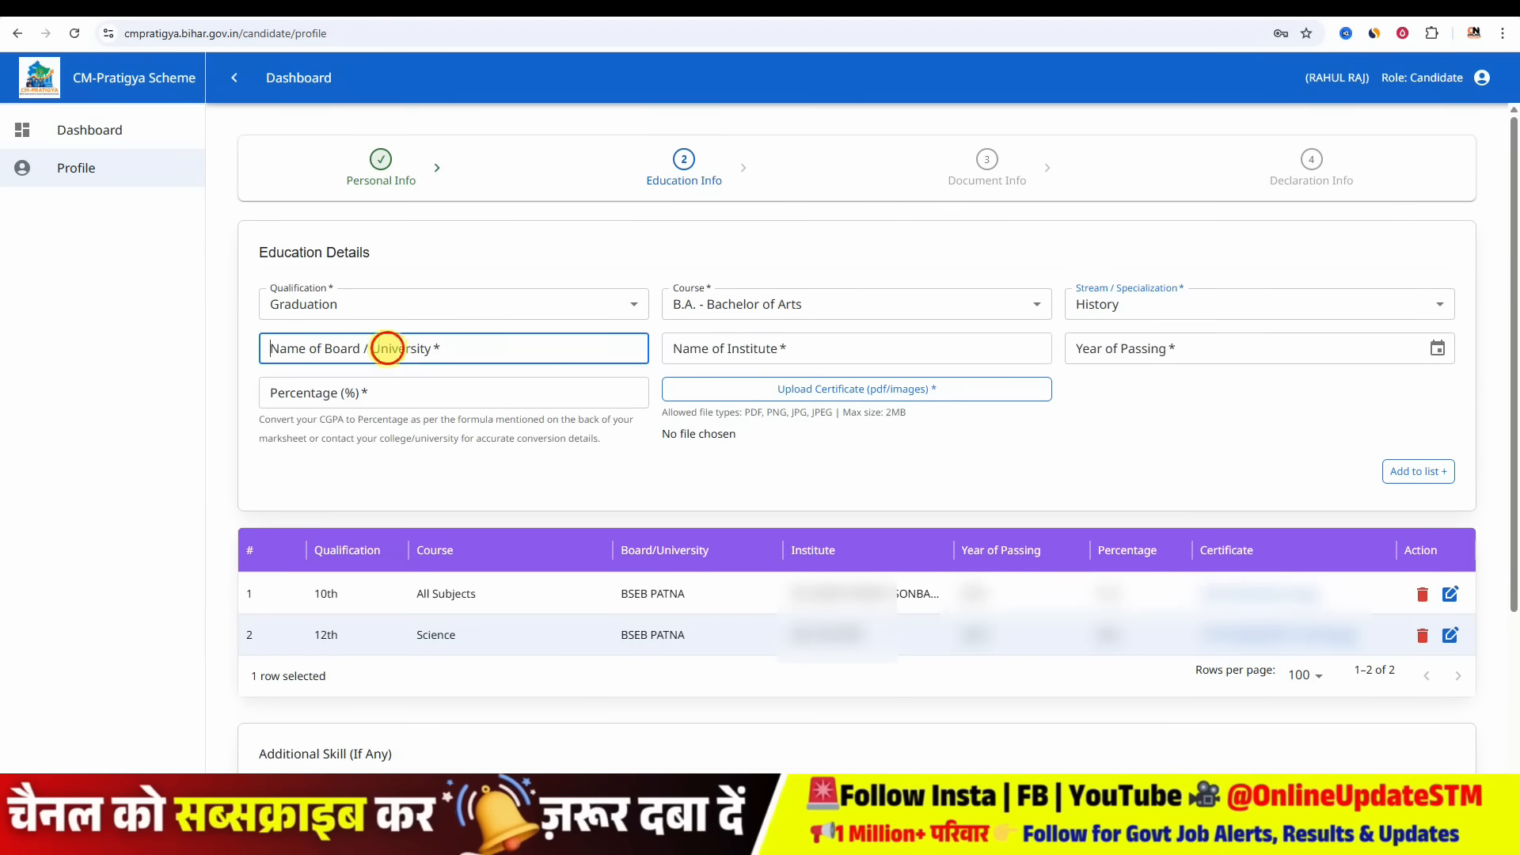
text(LNMU)
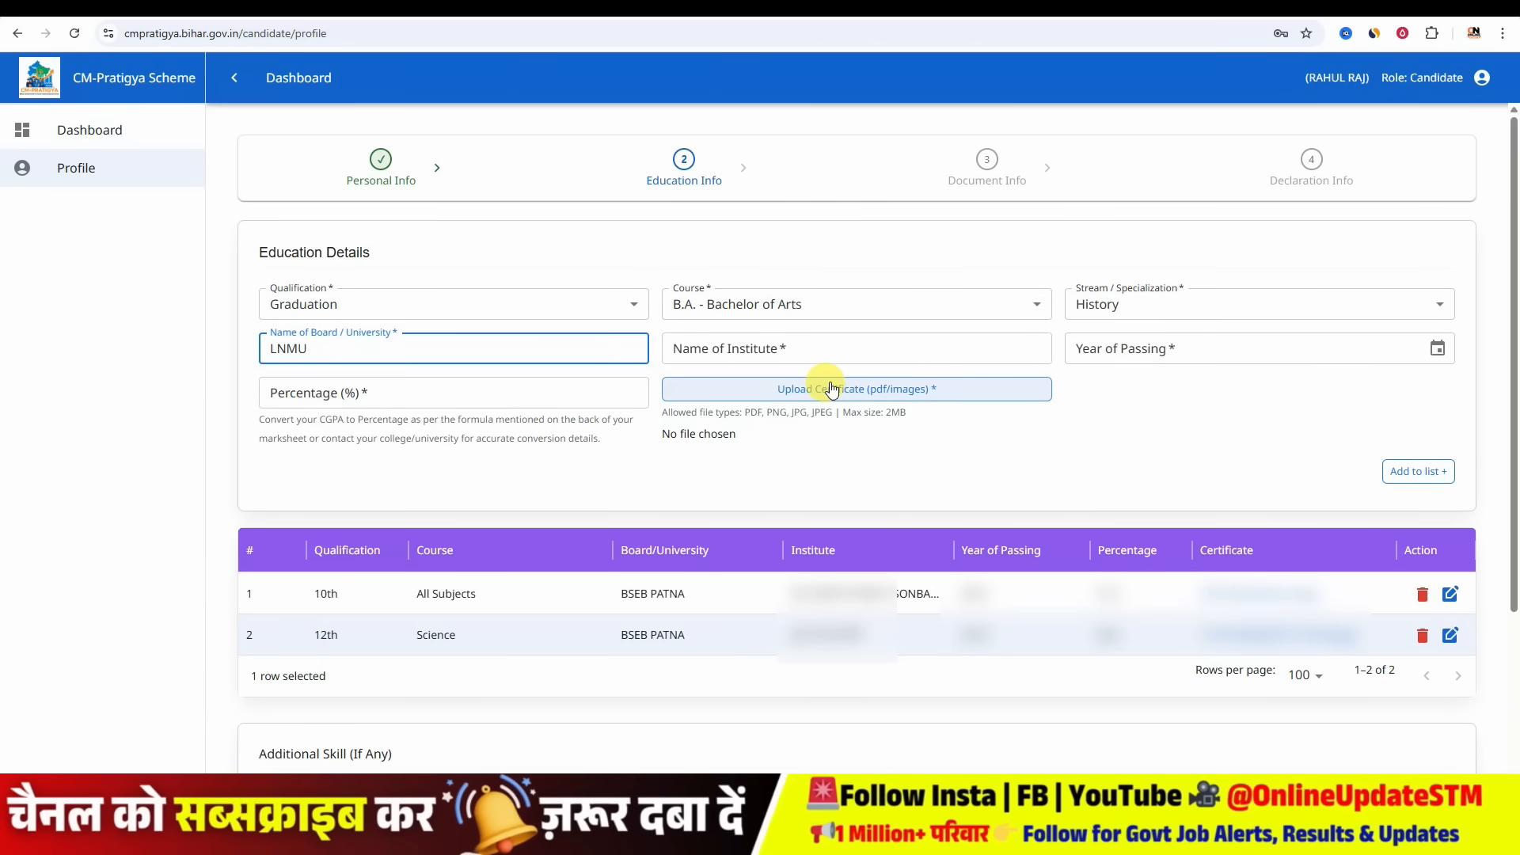
click(492, 301)
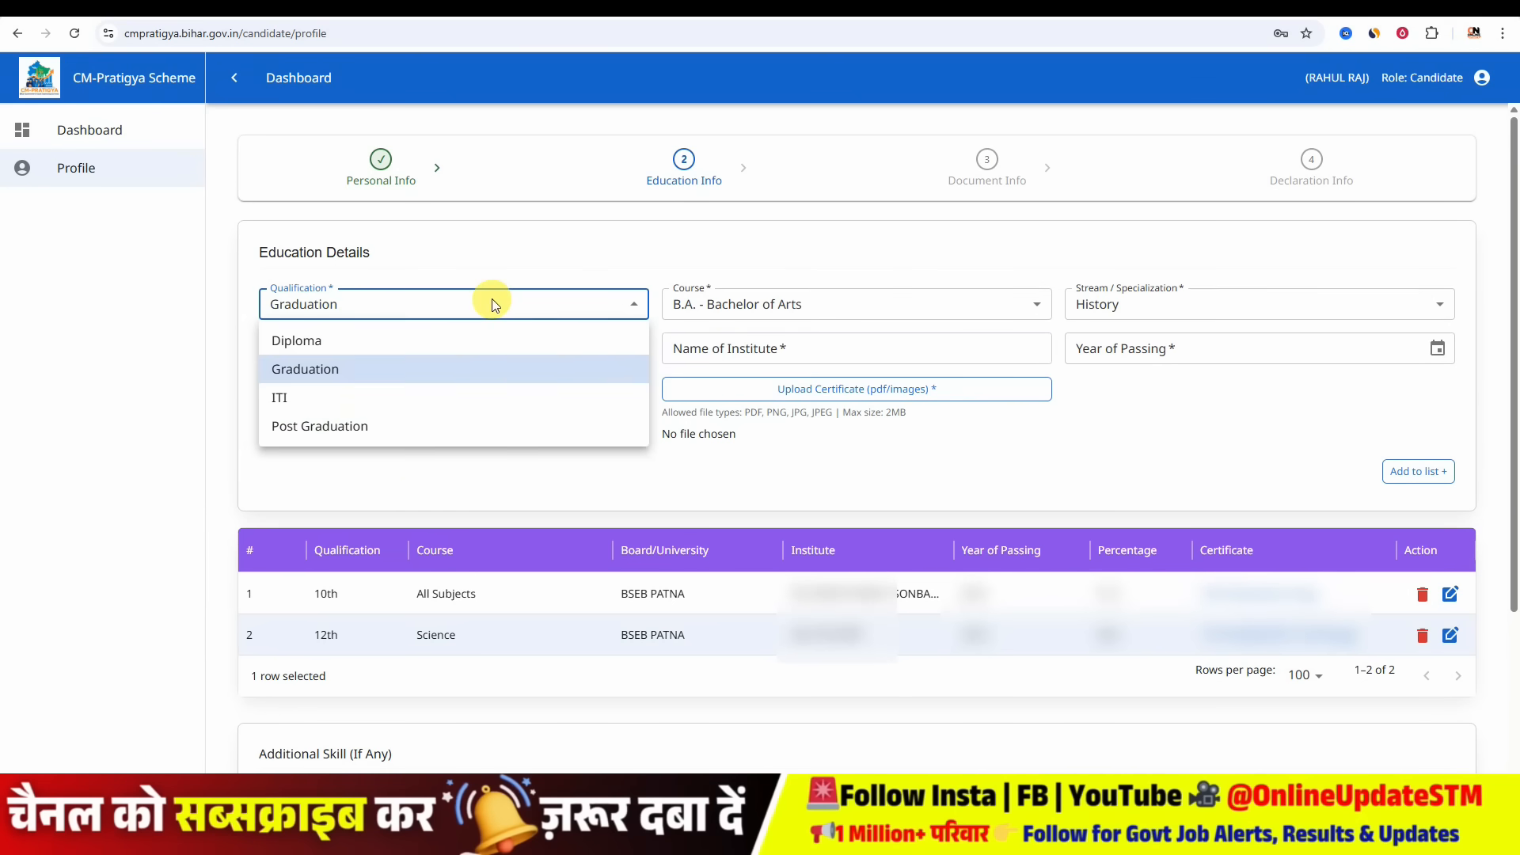
click(408, 478)
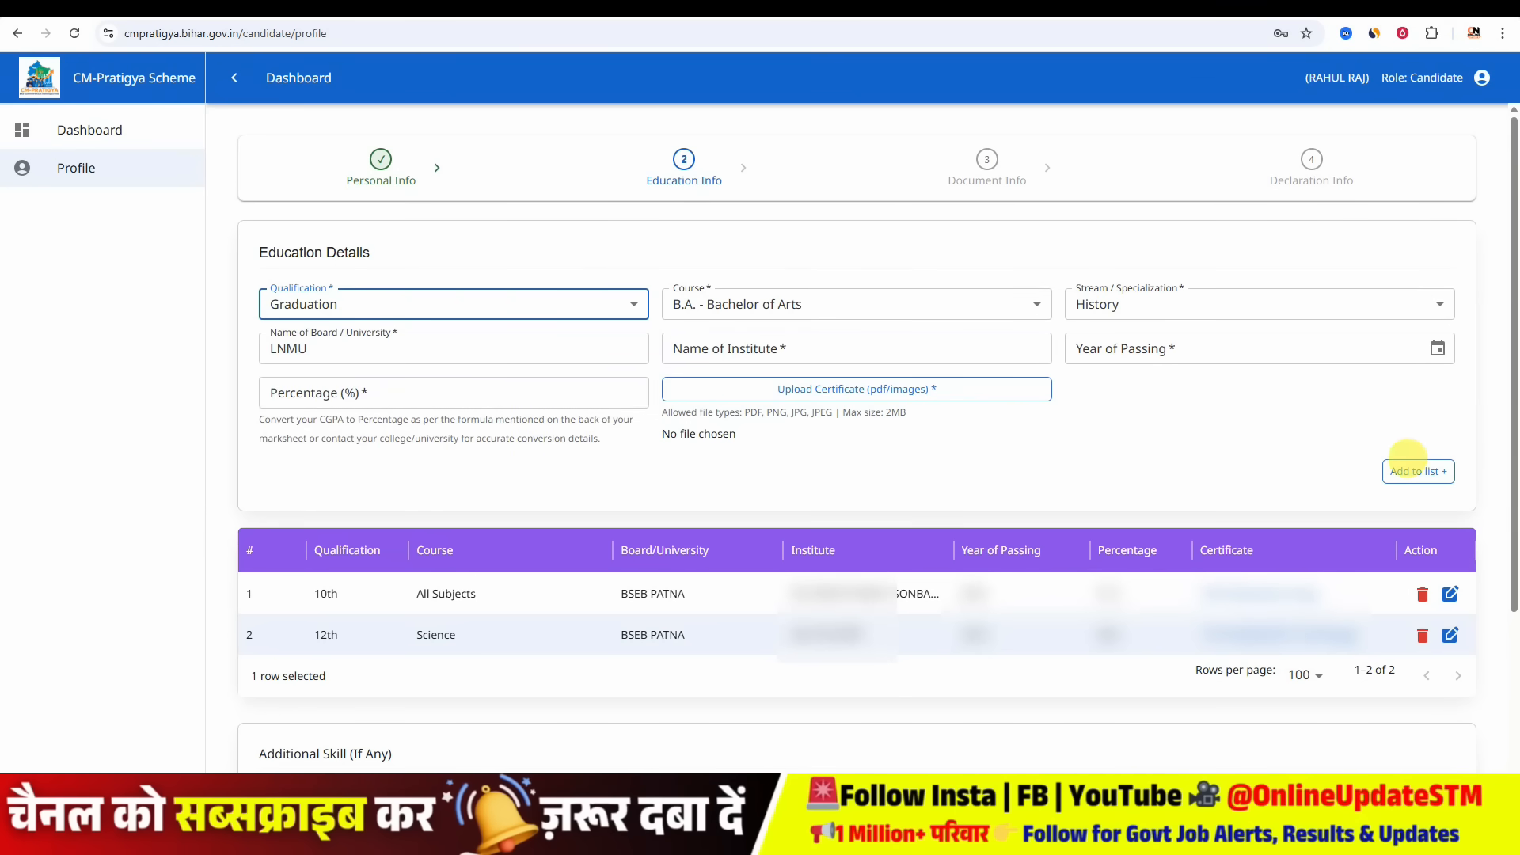
- Enter ADCA as the course name in the additional skill section
scroll(1406, 457, down, 3)
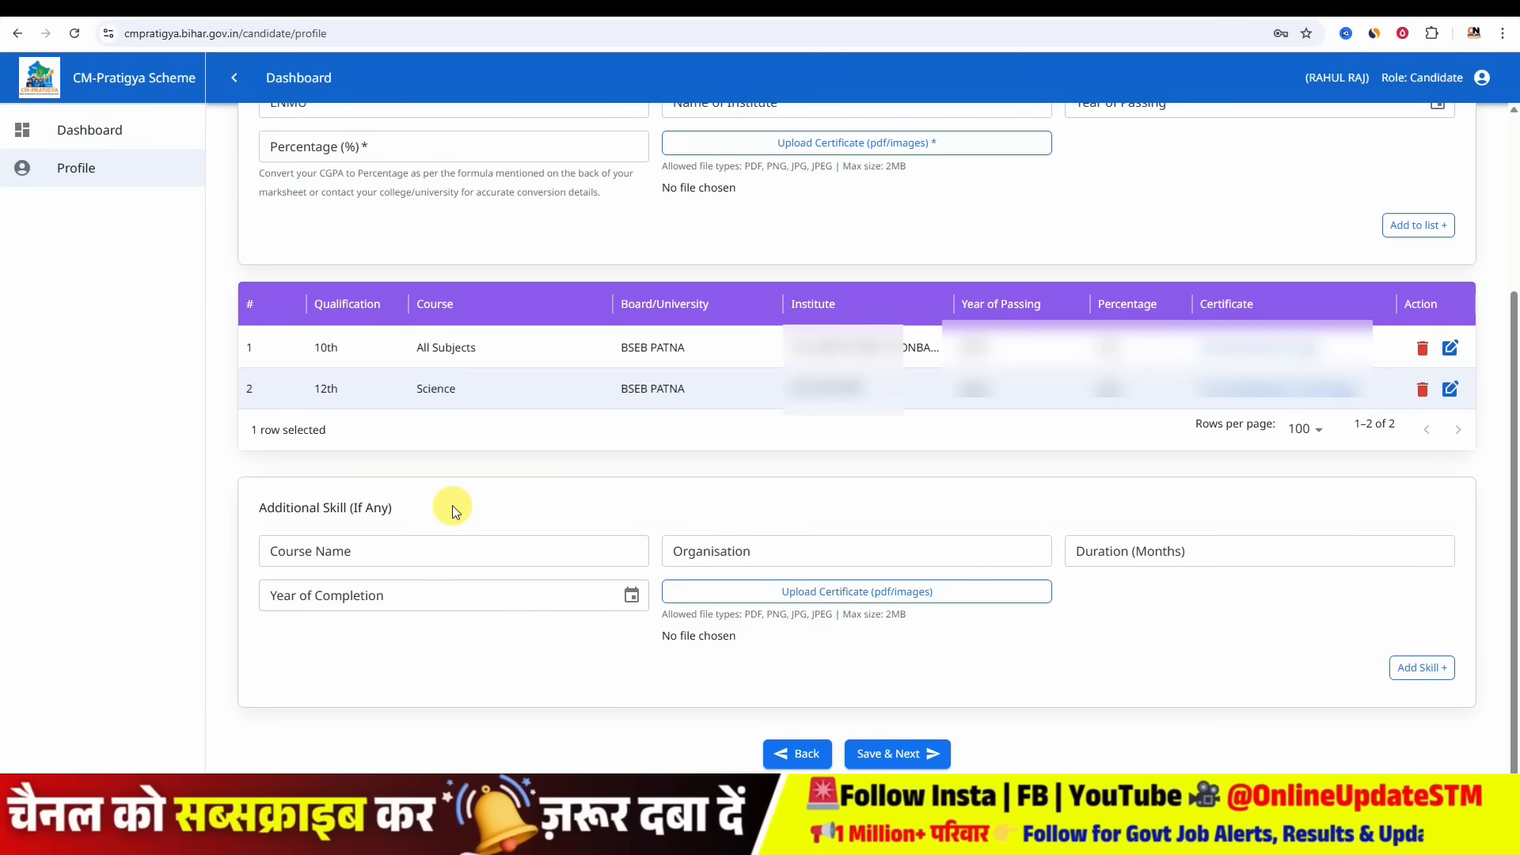
click(391, 556)
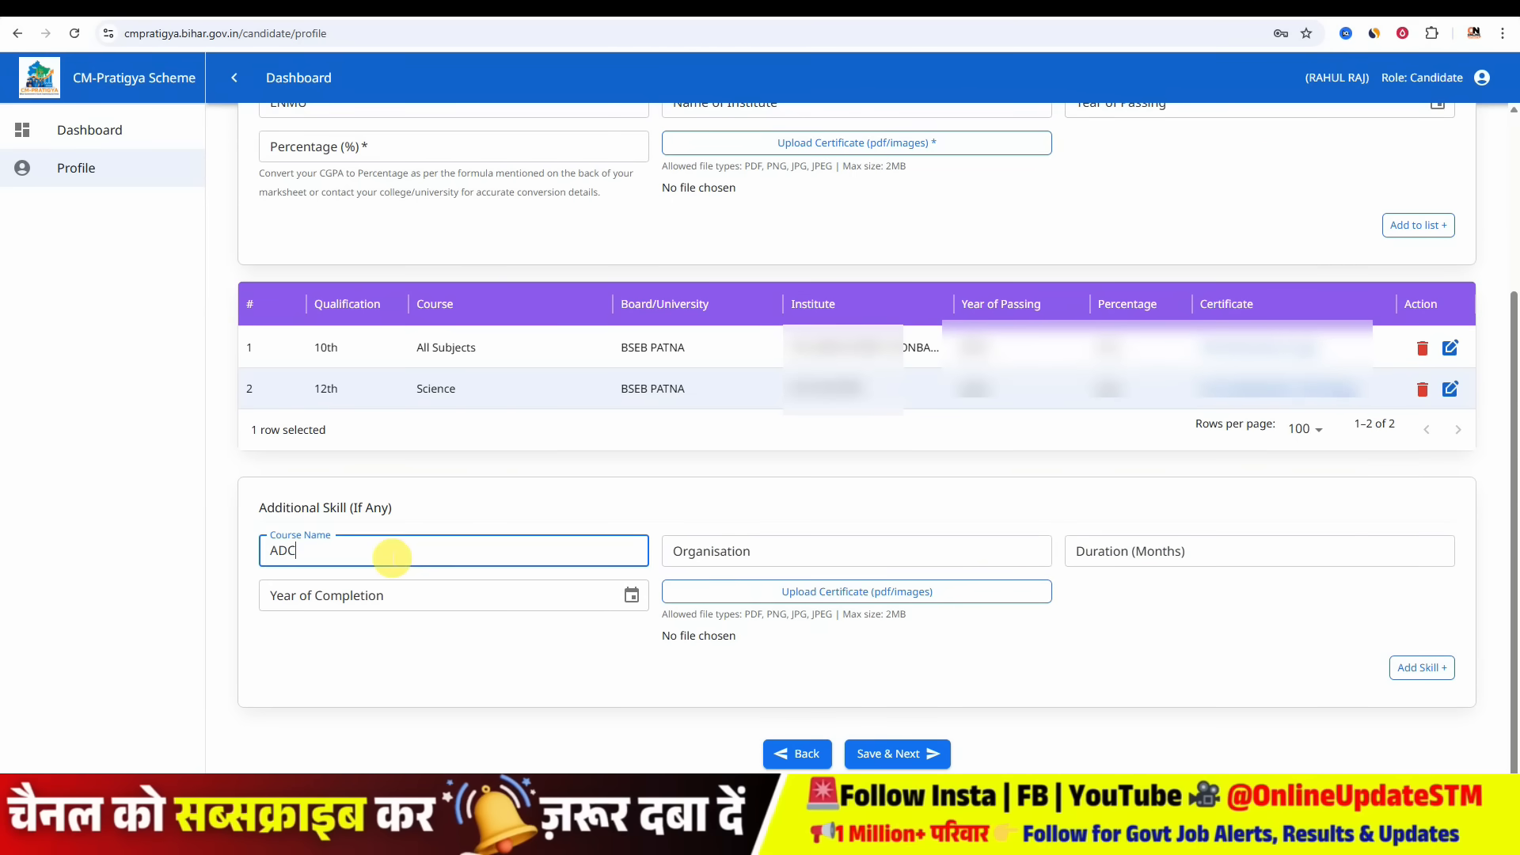
key(Tab)
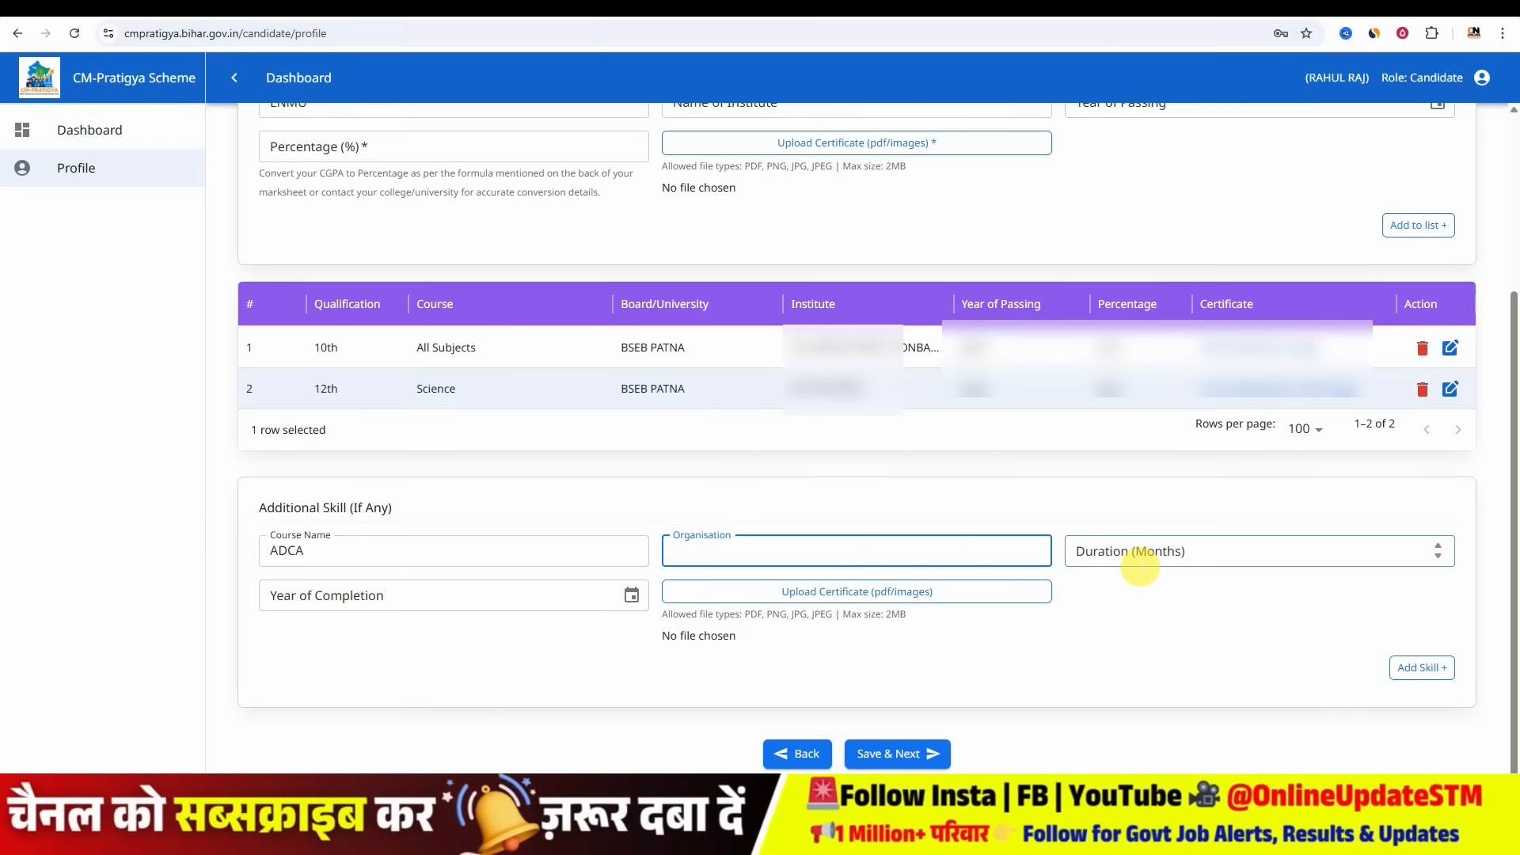
- Set the skill's duration to 6 months and year of completion to 2019, then save and continue
click(1140, 565)
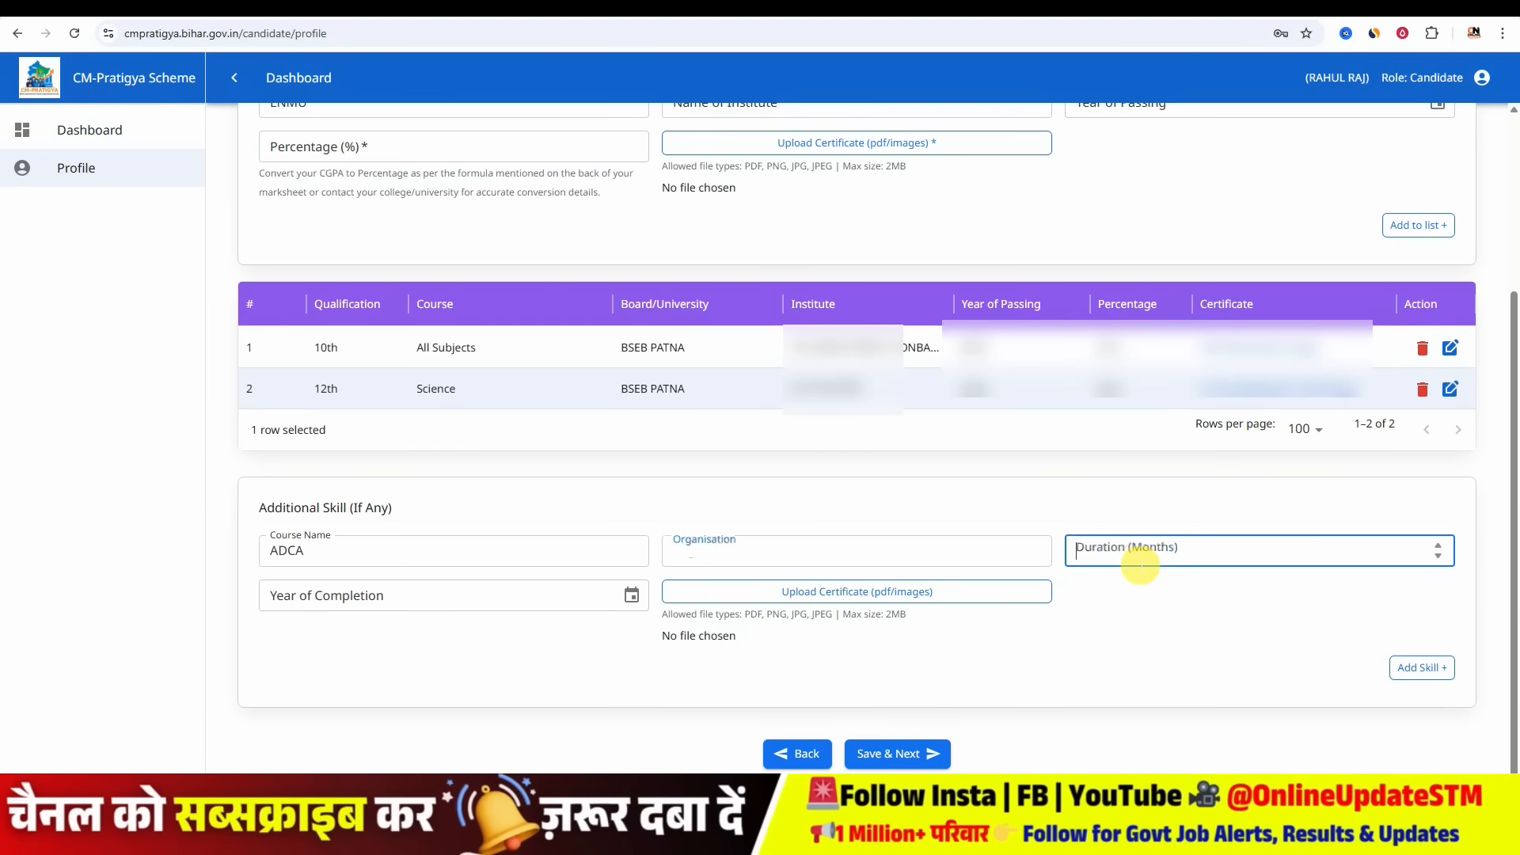
text(6)
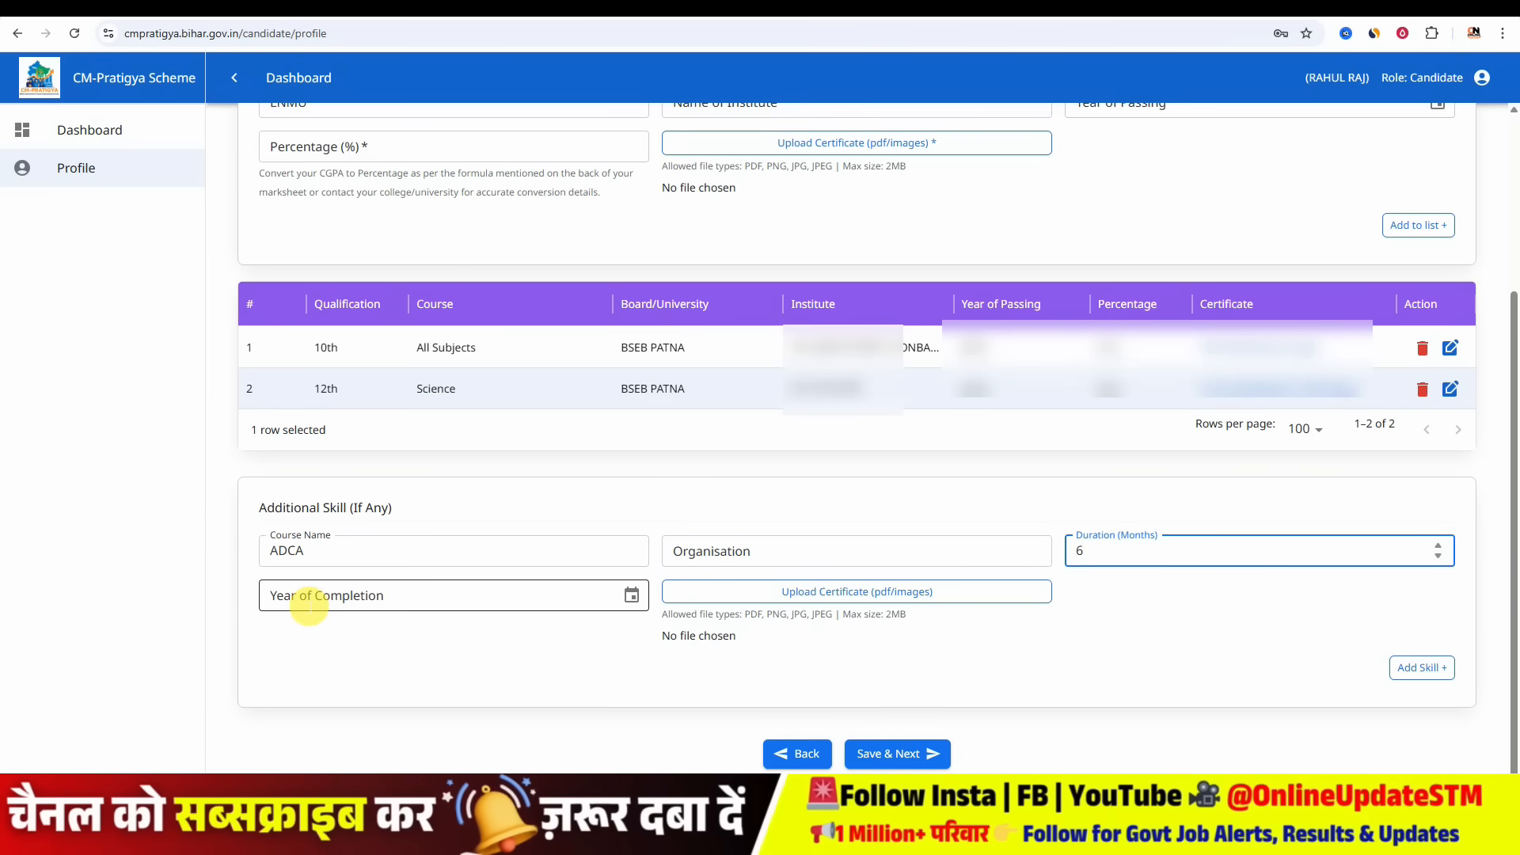
click(309, 606)
text(2019)
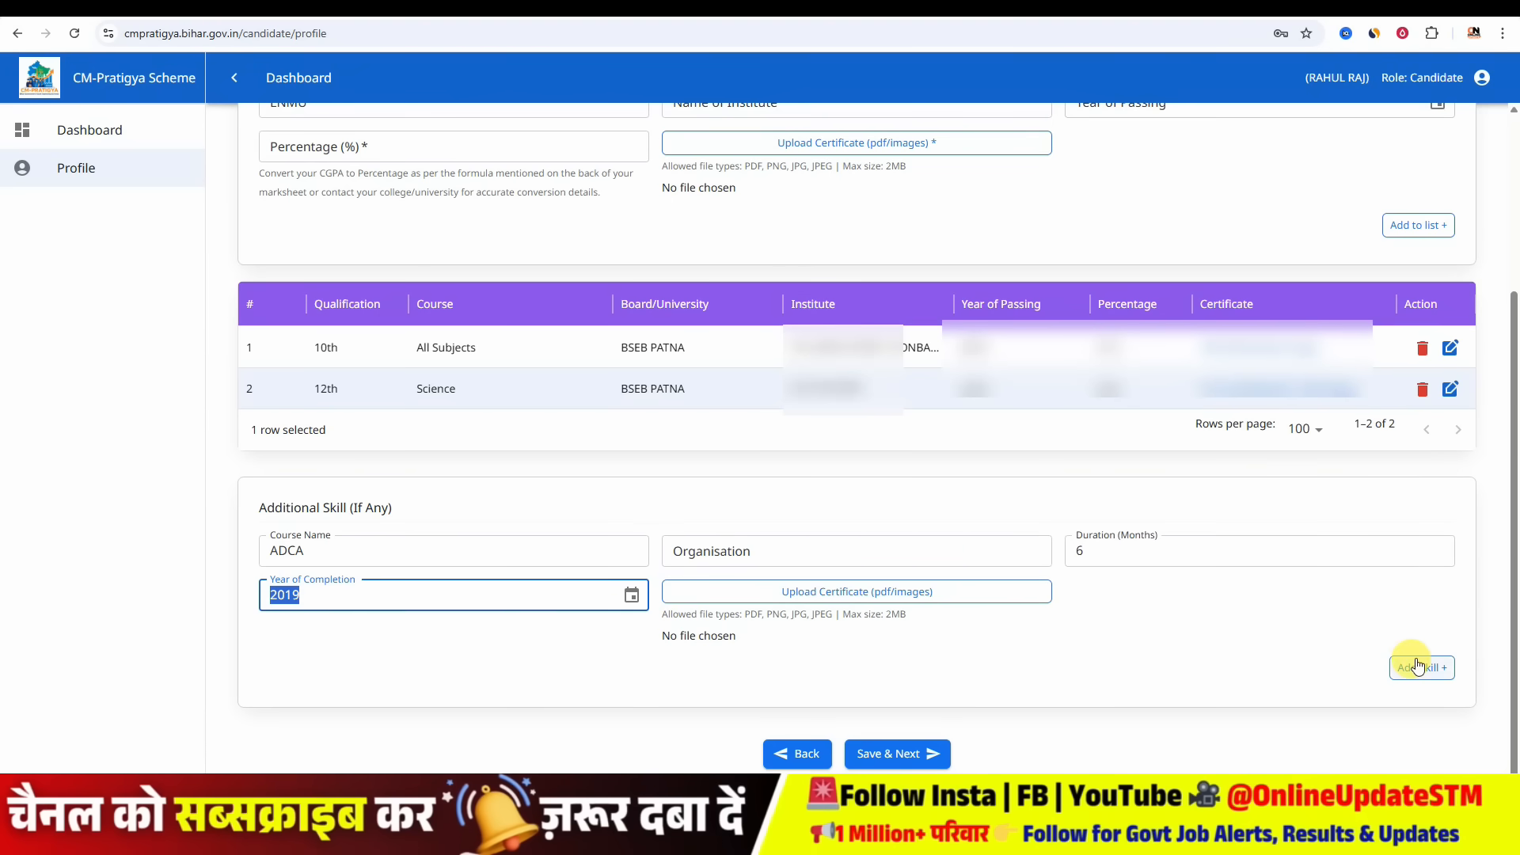
click(900, 756)
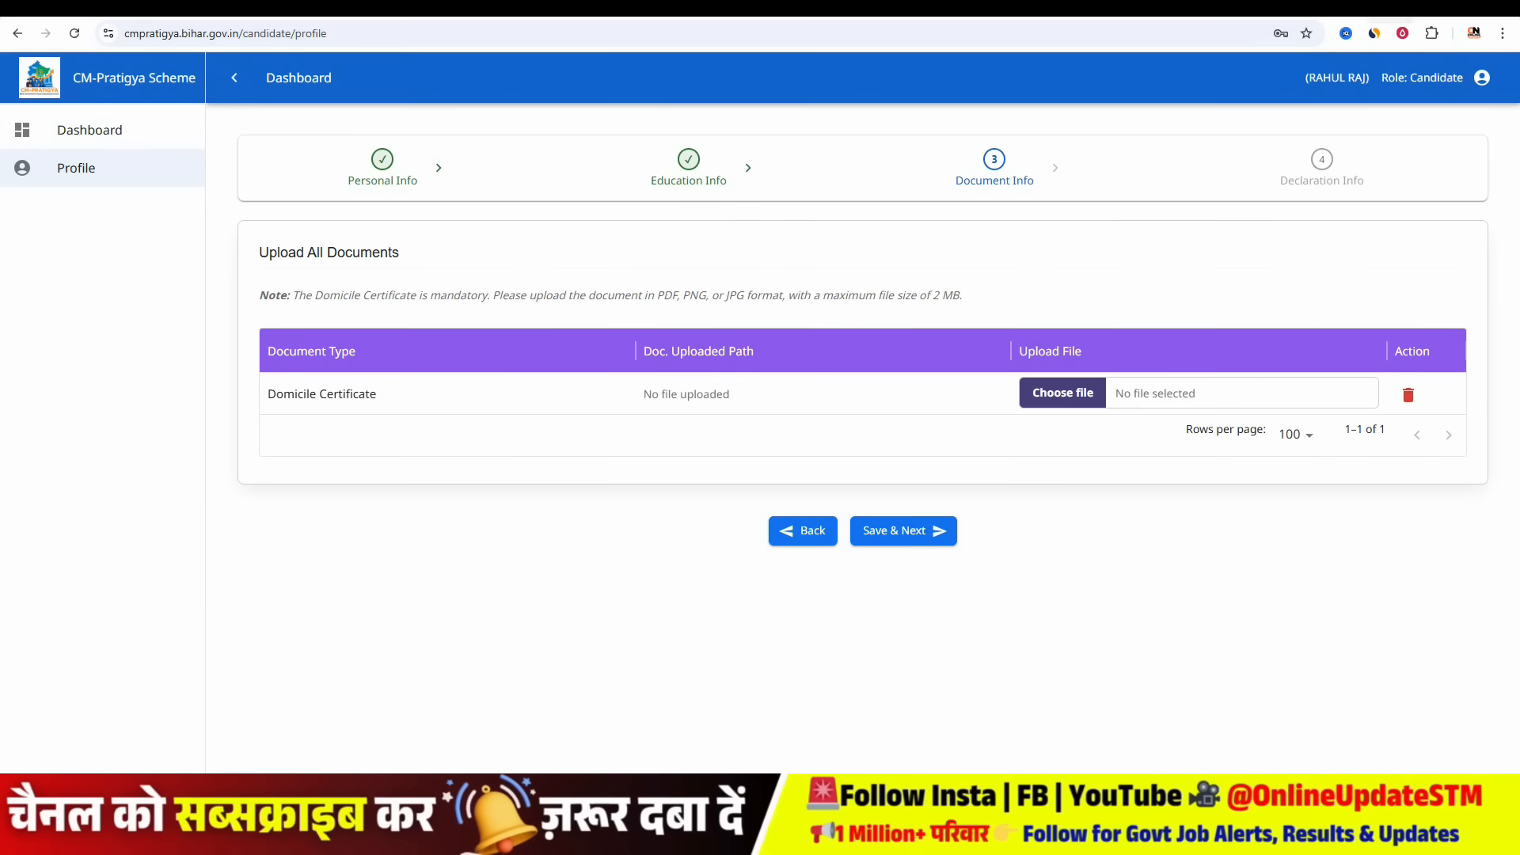
- In a new tab, search convert jpg to pdf and convert the CASTE image to PDF with iLovePDF
key(ctrl+t)
text(CON)
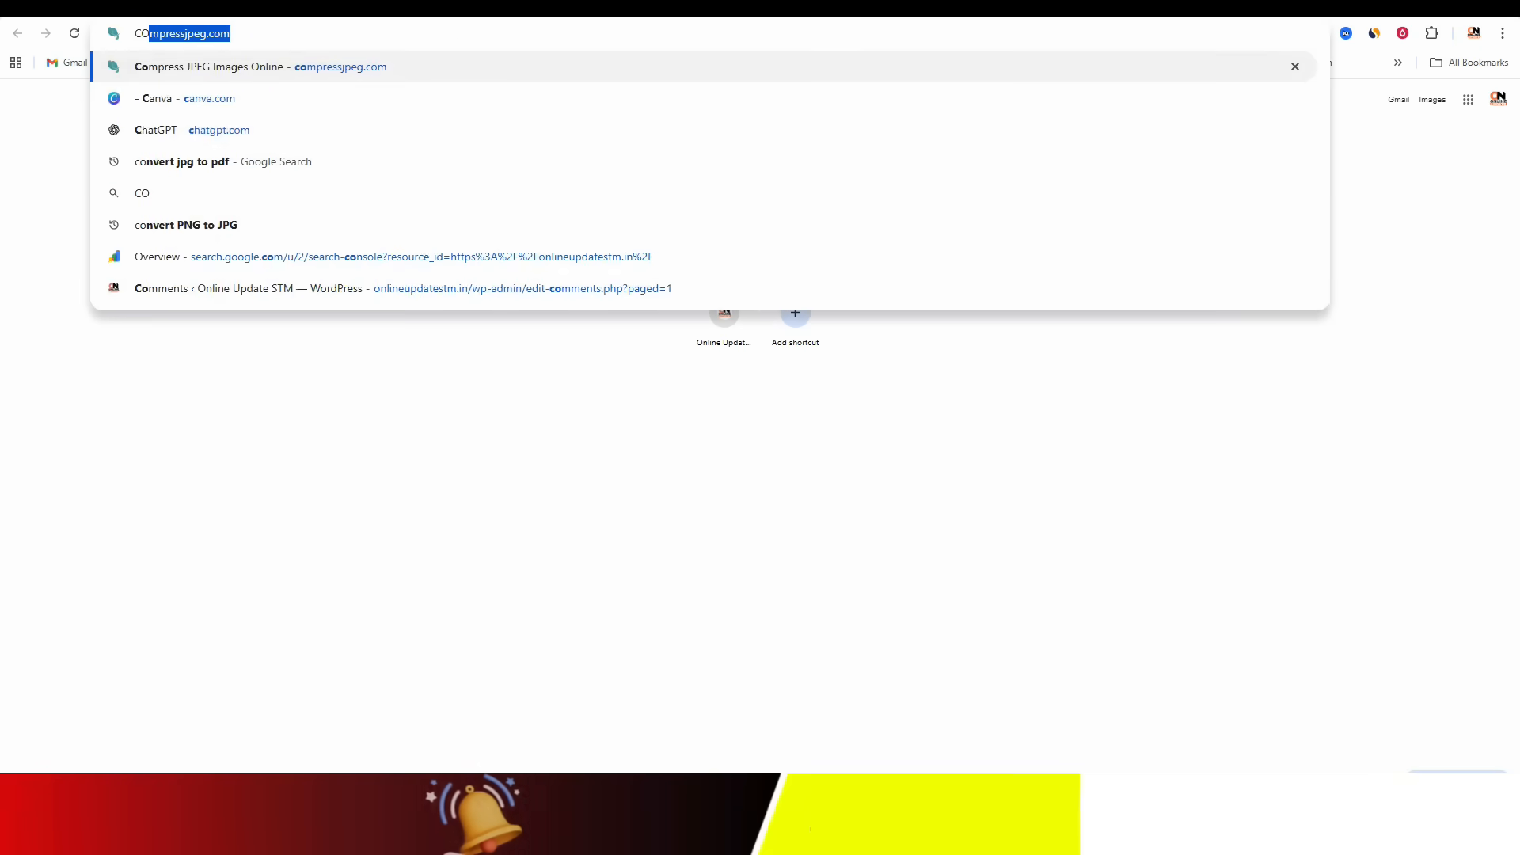
key(Return)
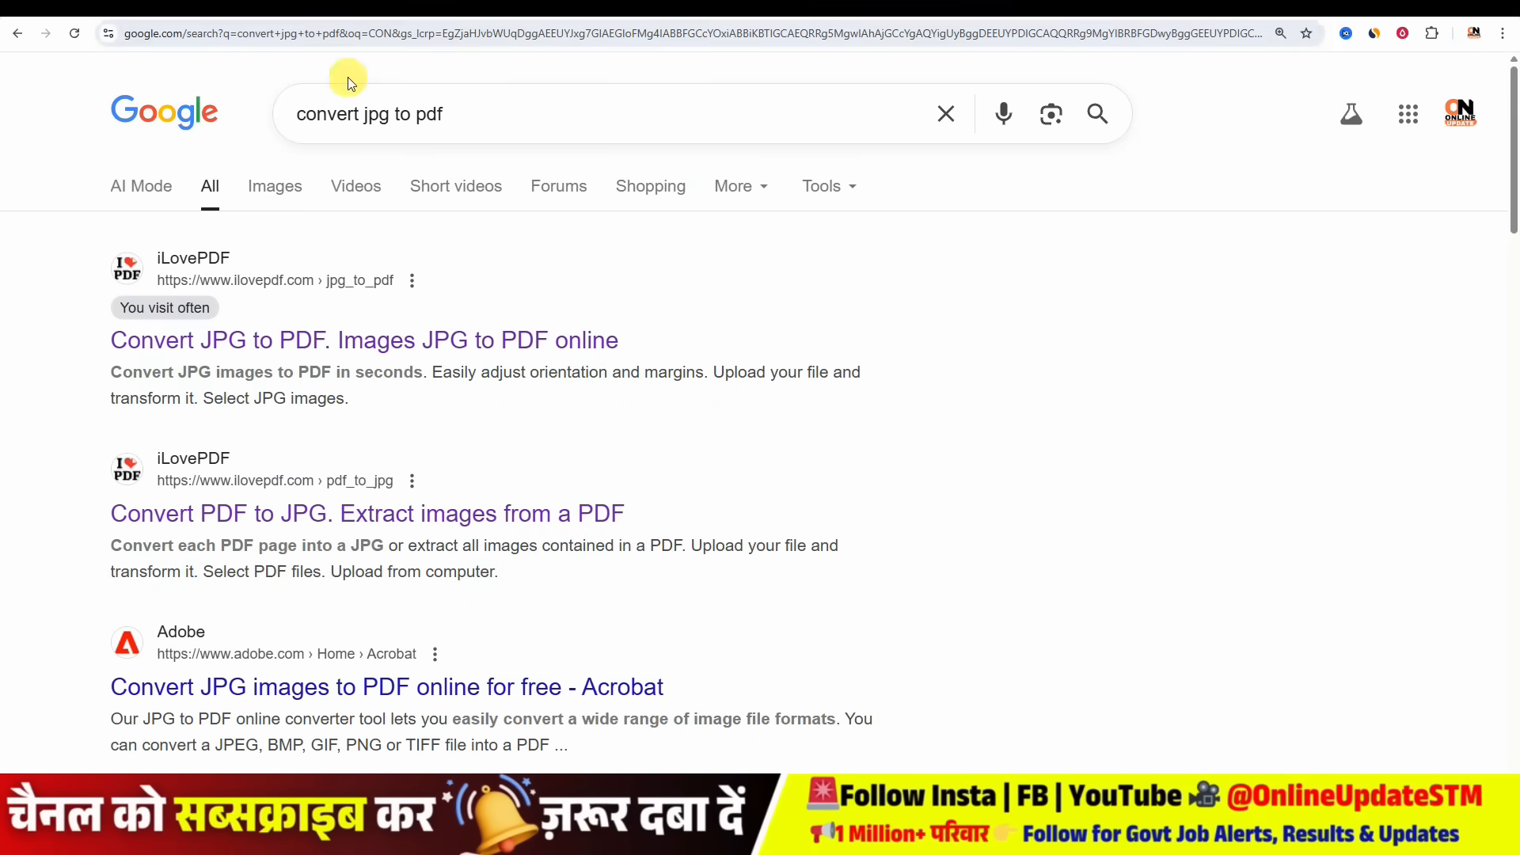
click(269, 342)
click(729, 250)
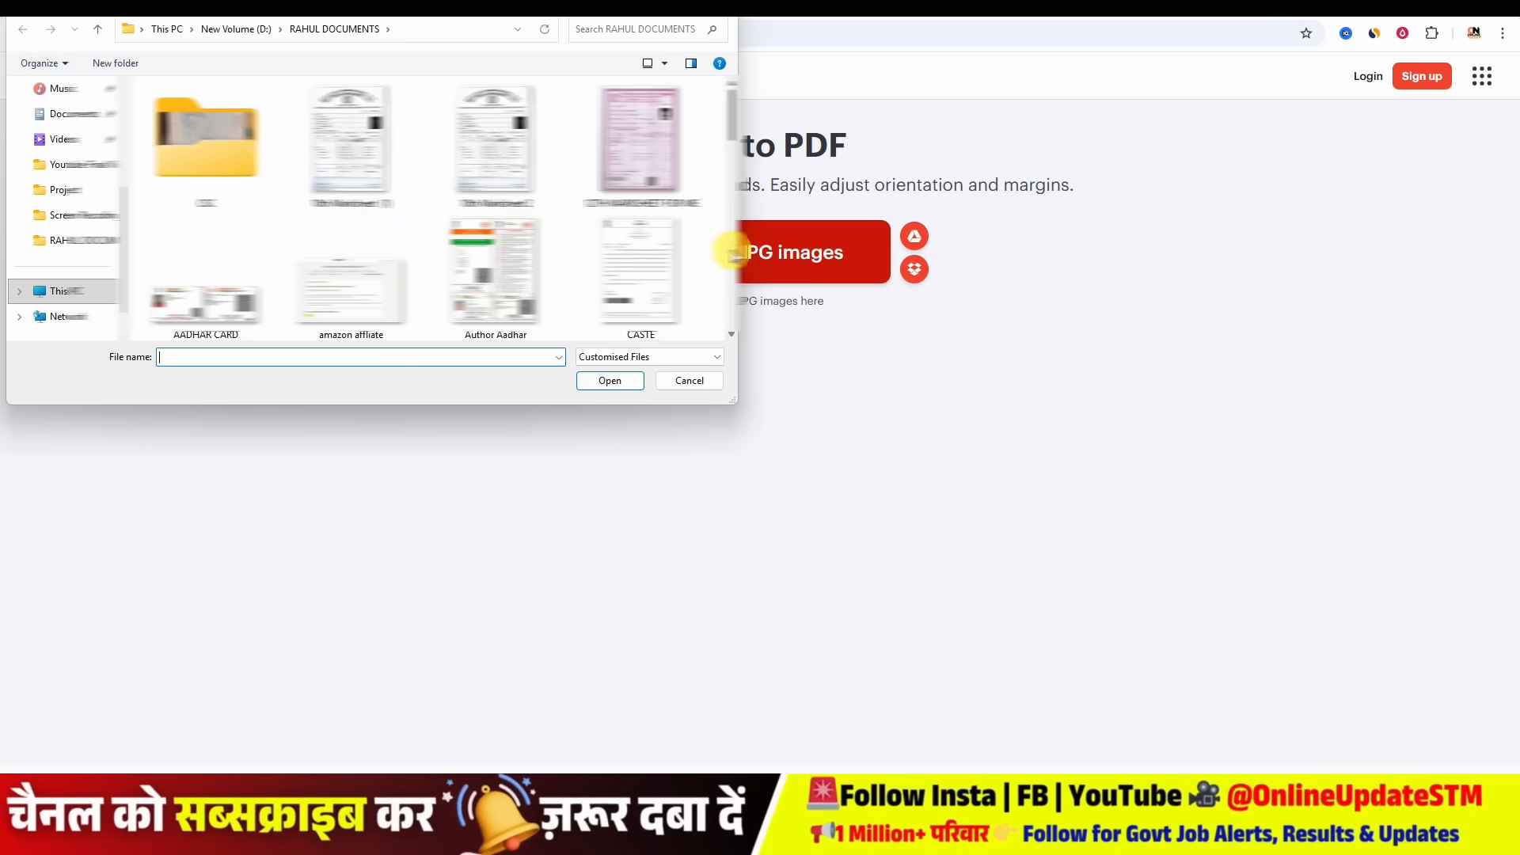
double_click(651, 266)
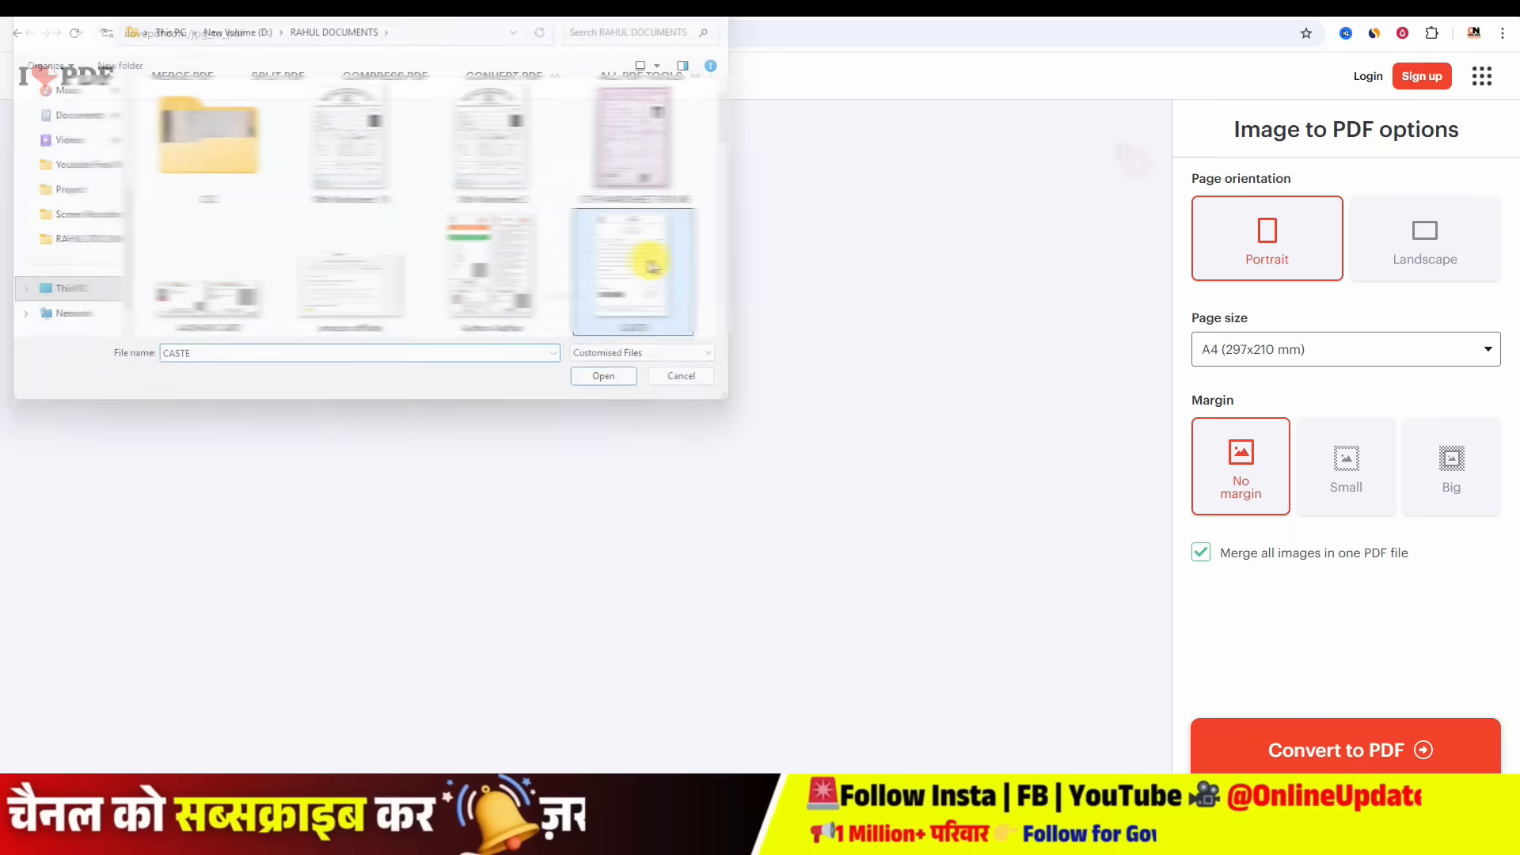
click(1359, 756)
click(748, 204)
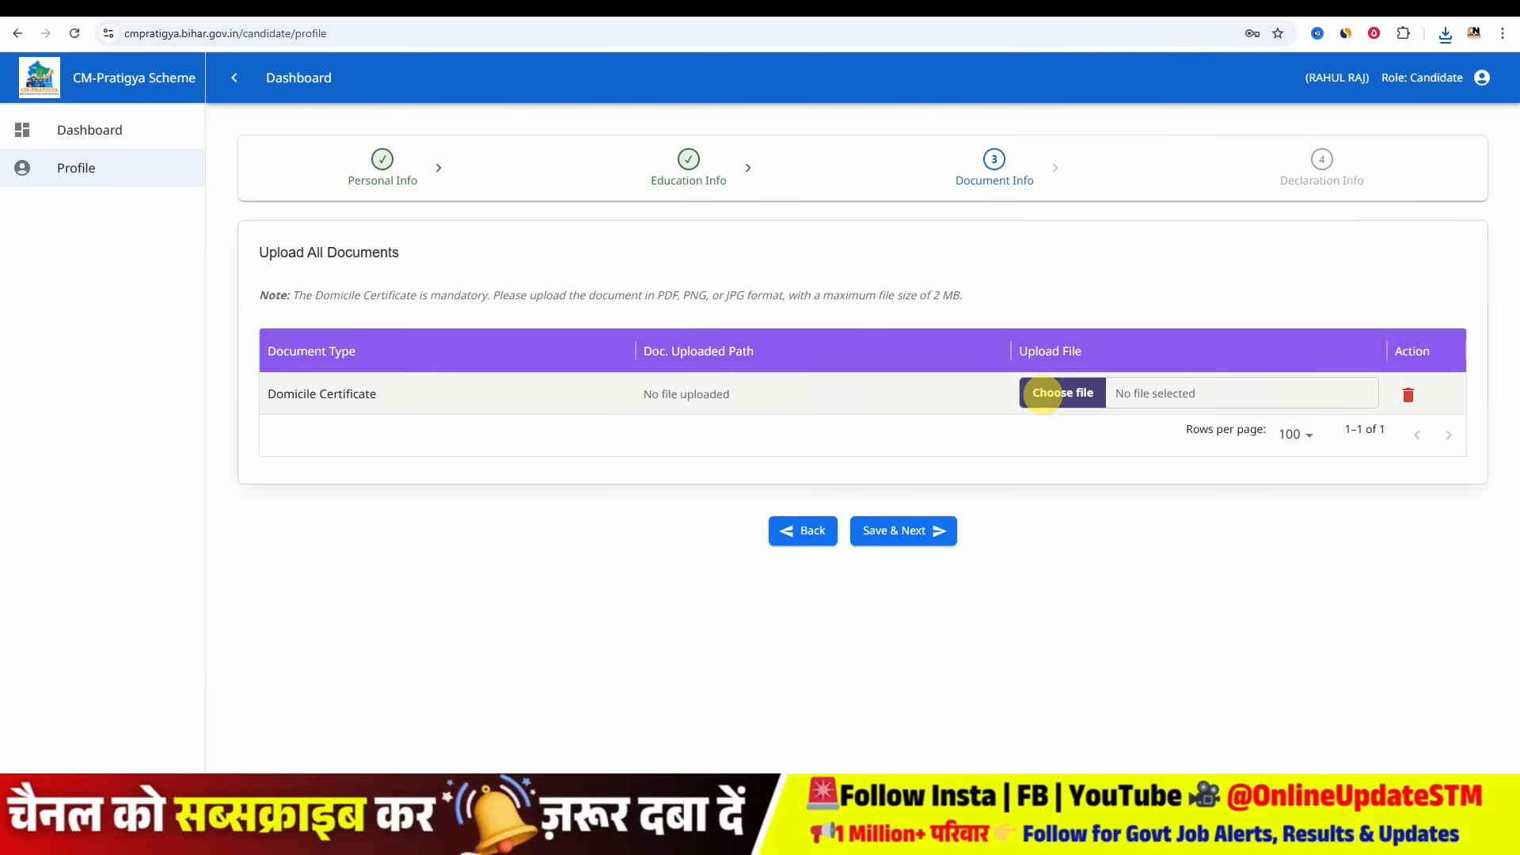
- Upload the domicile certificate PDF and save the documents step to continue
click(1059, 400)
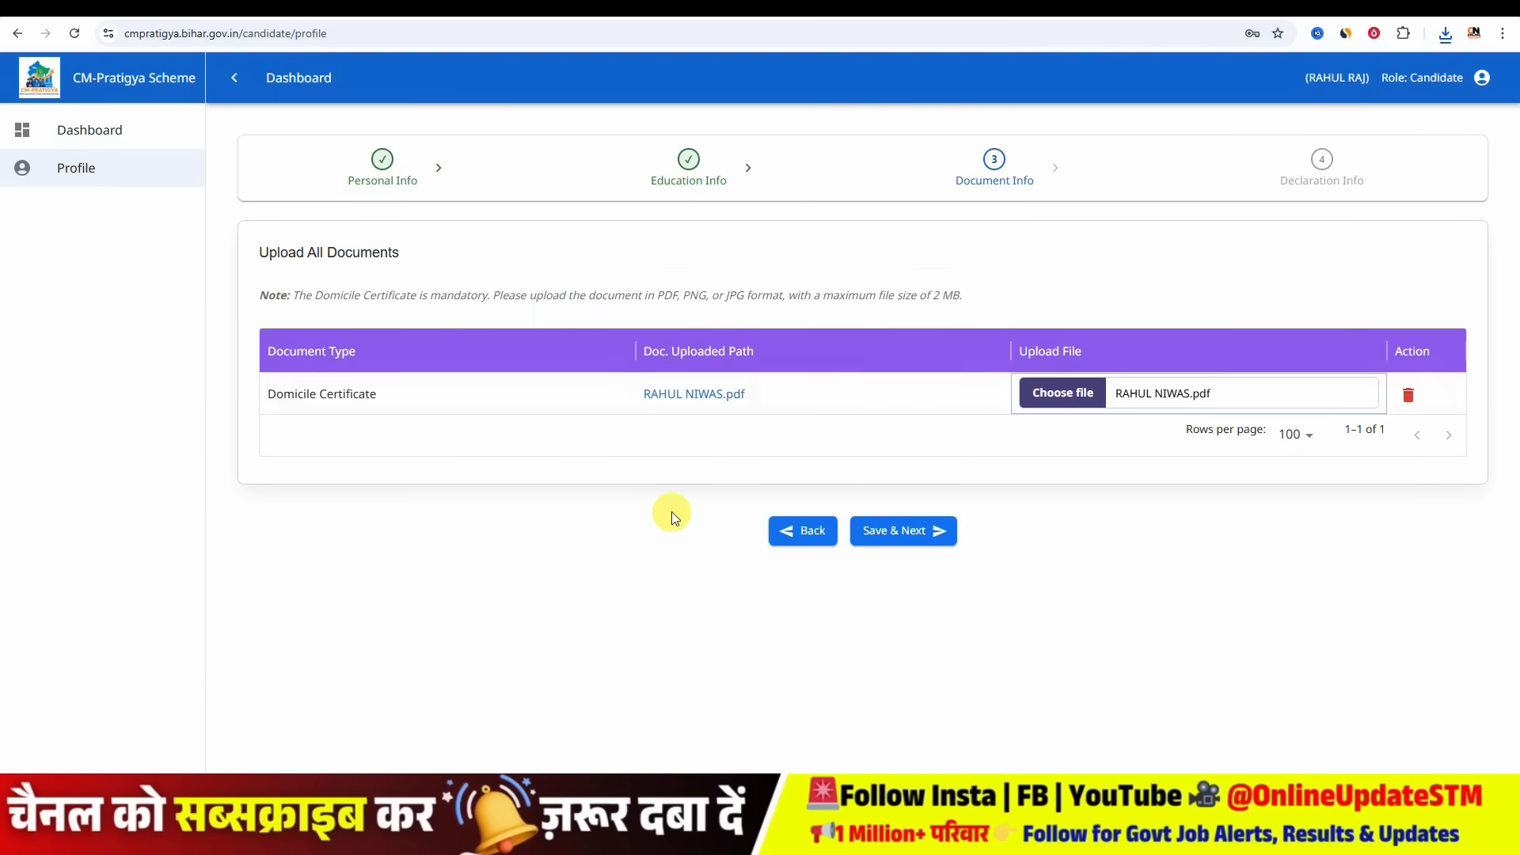
click(877, 534)
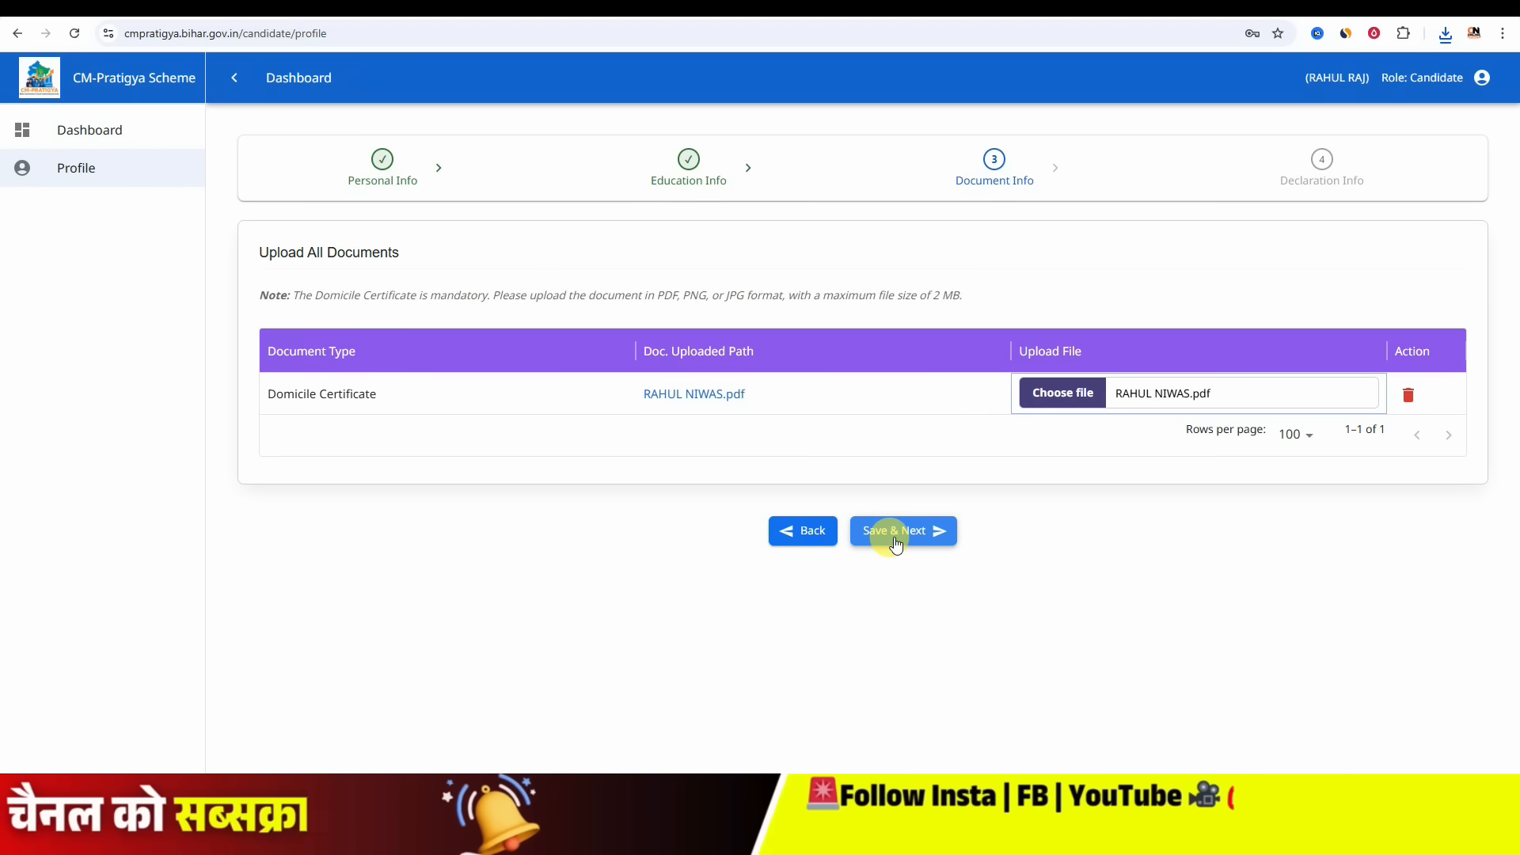
click(895, 543)
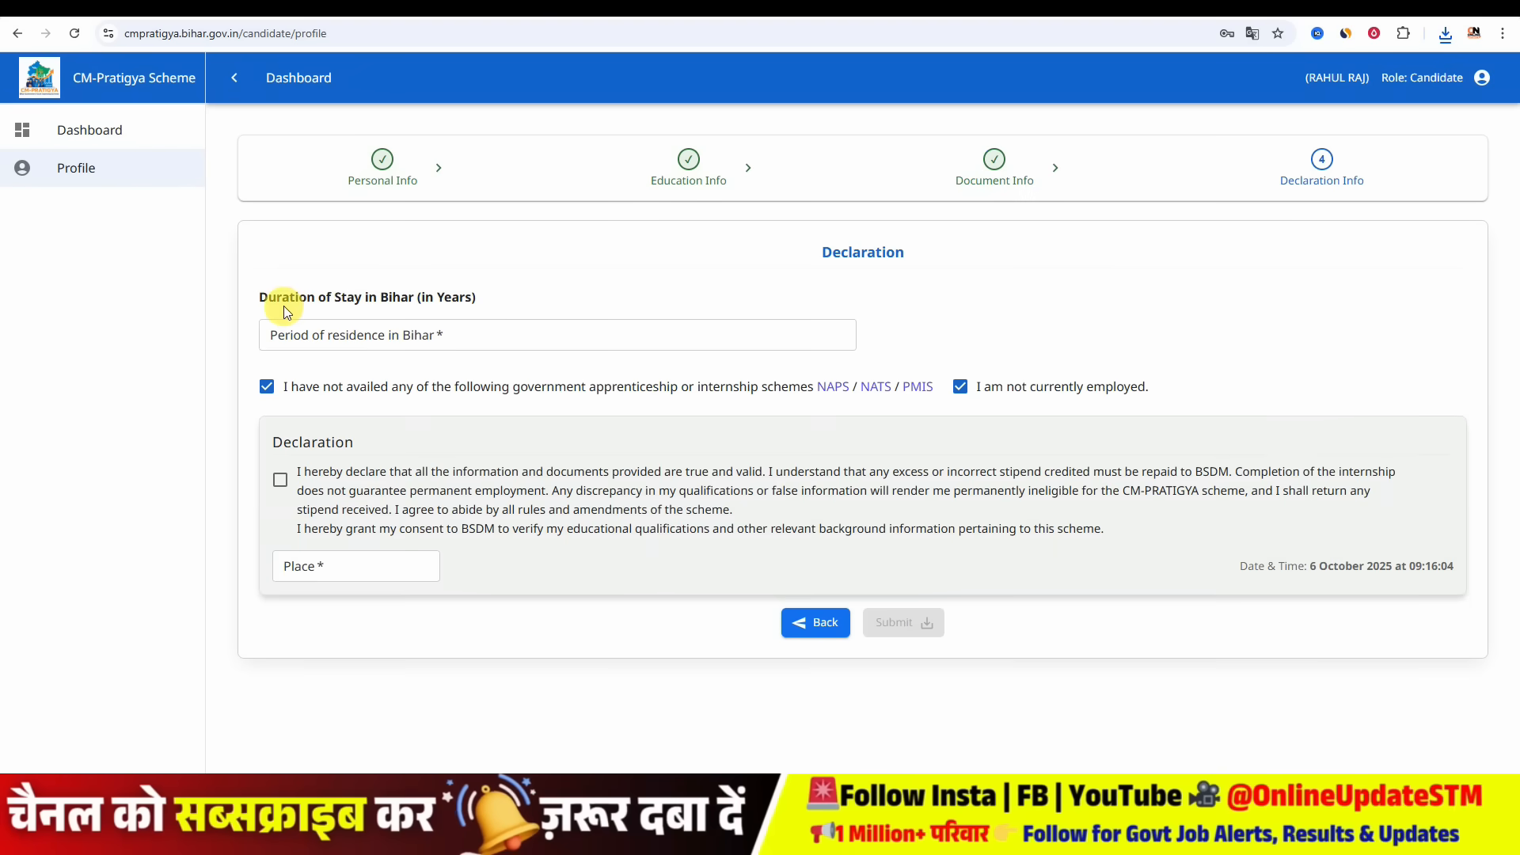
- Enter 24 as the period of residence in Bihar and tick the declaration checkbox
click(317, 334)
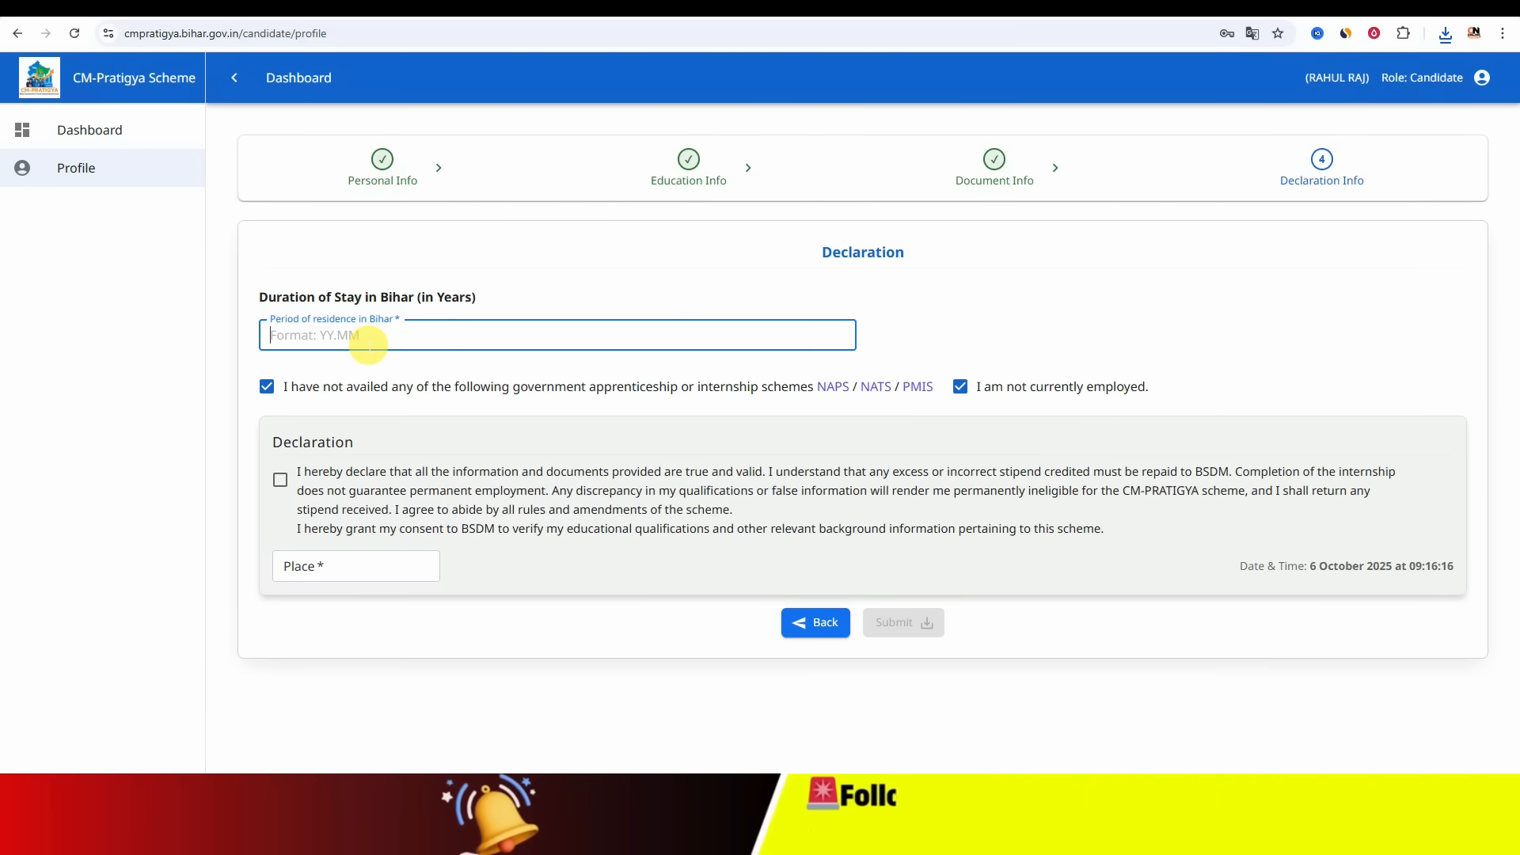
text(24)
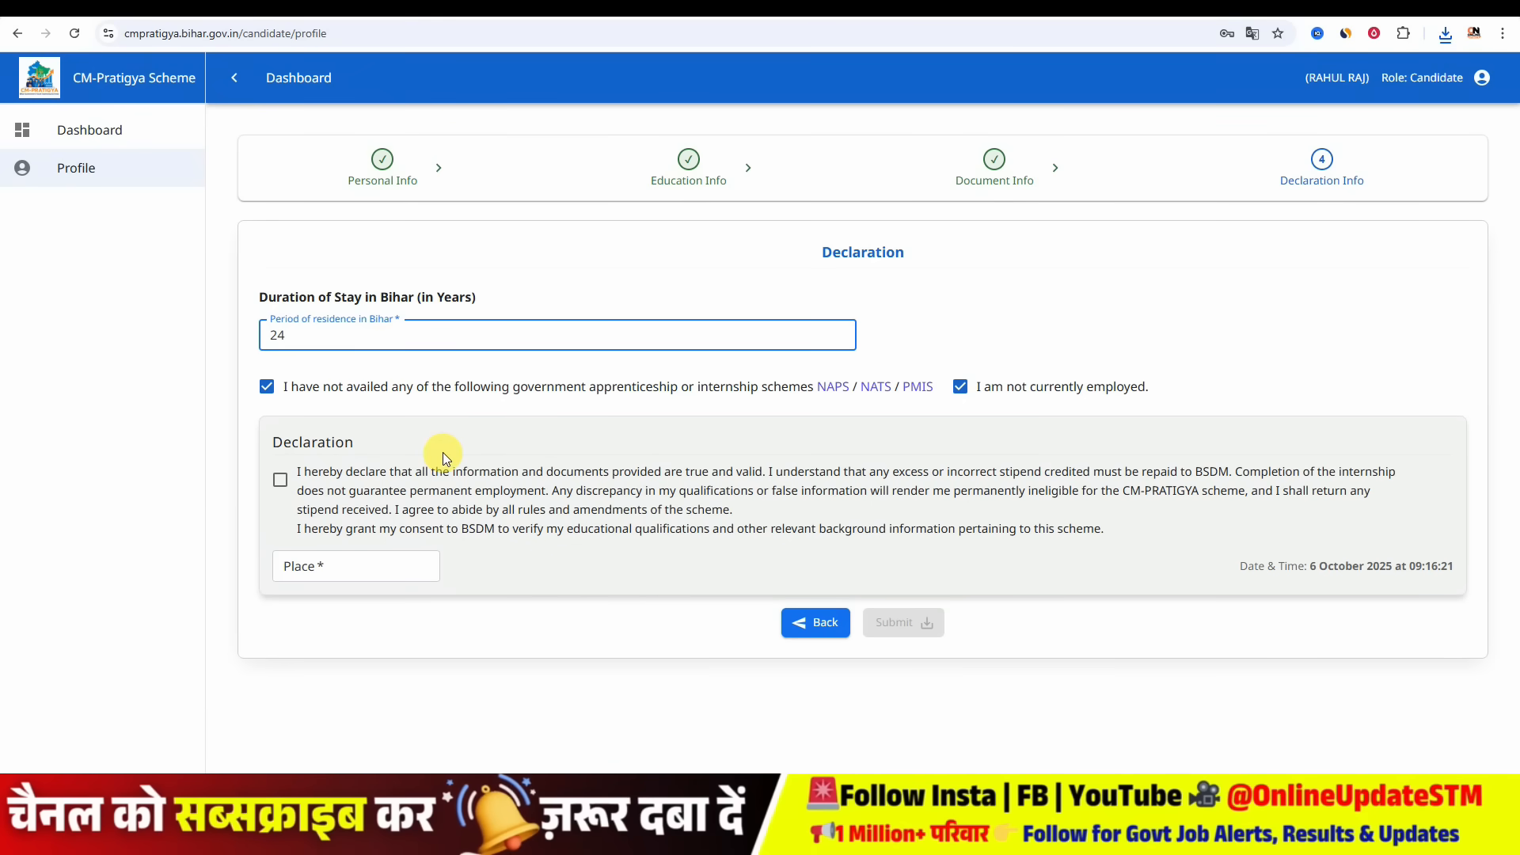
click(280, 480)
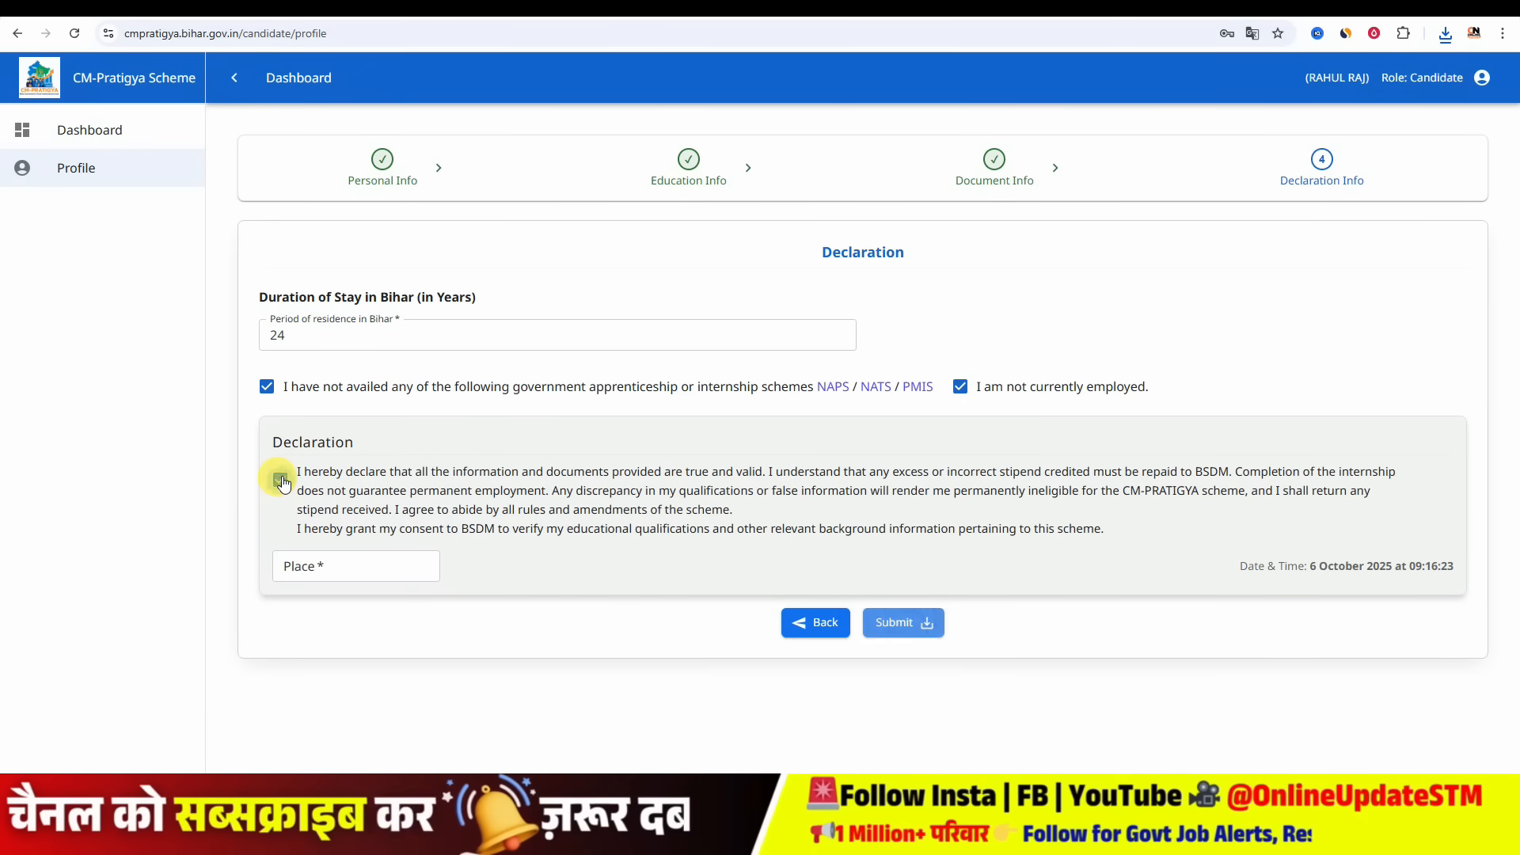
click(334, 339)
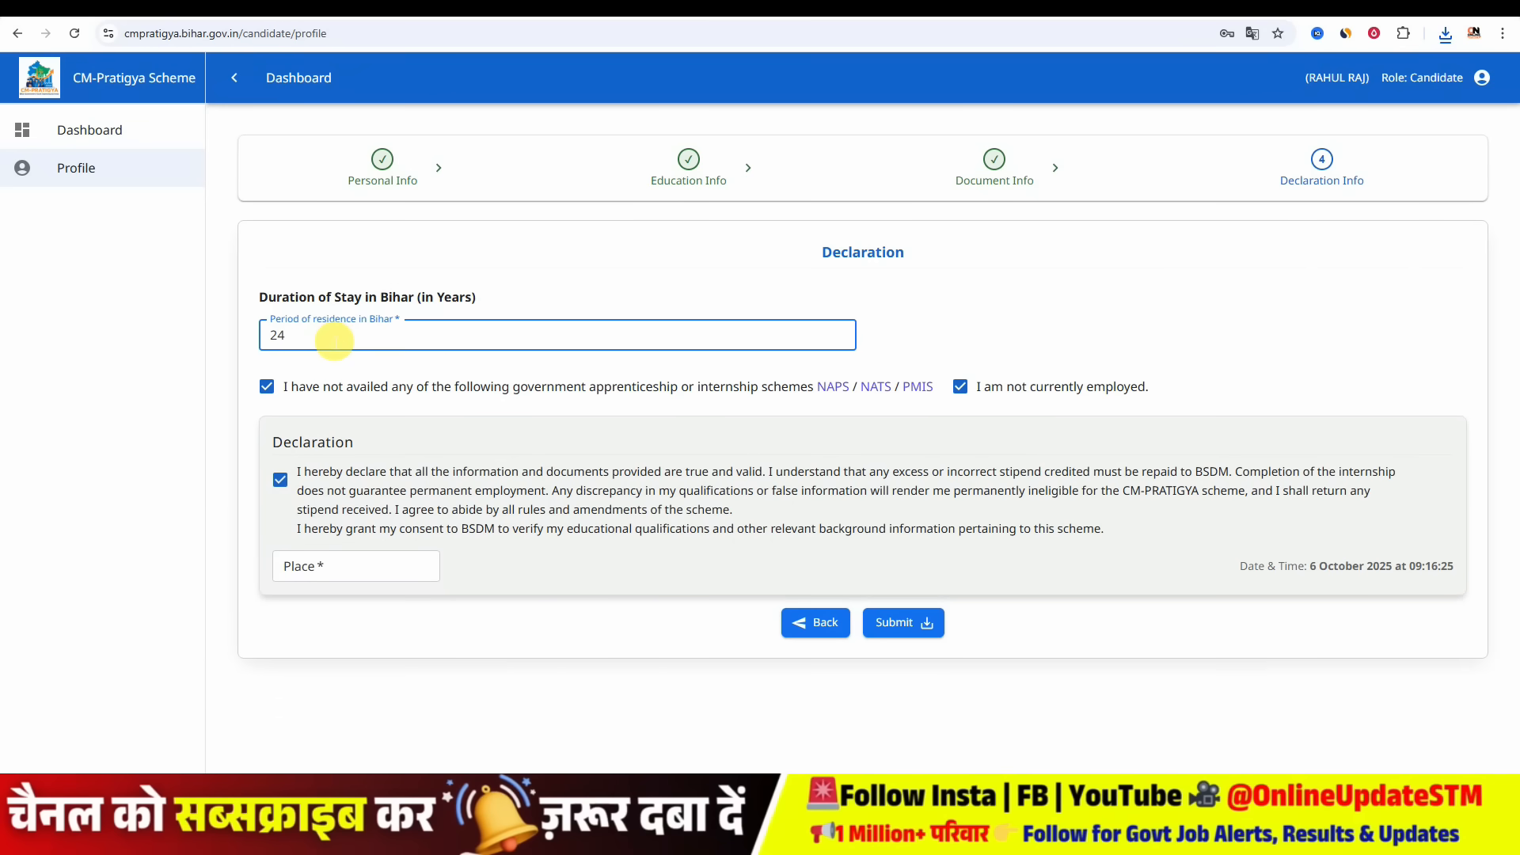
text(Y)
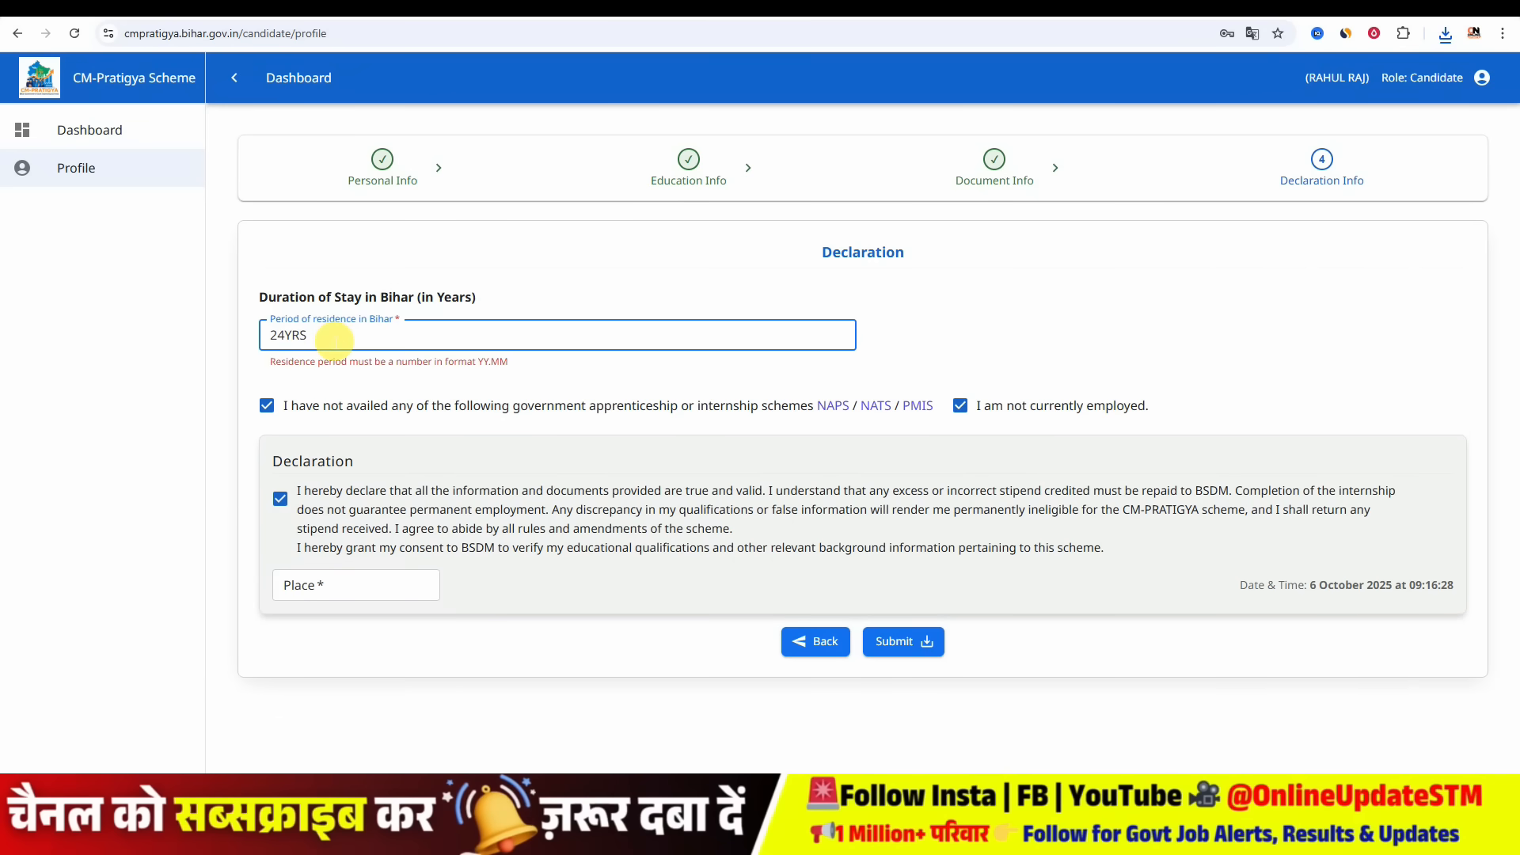
key(BackSpace)
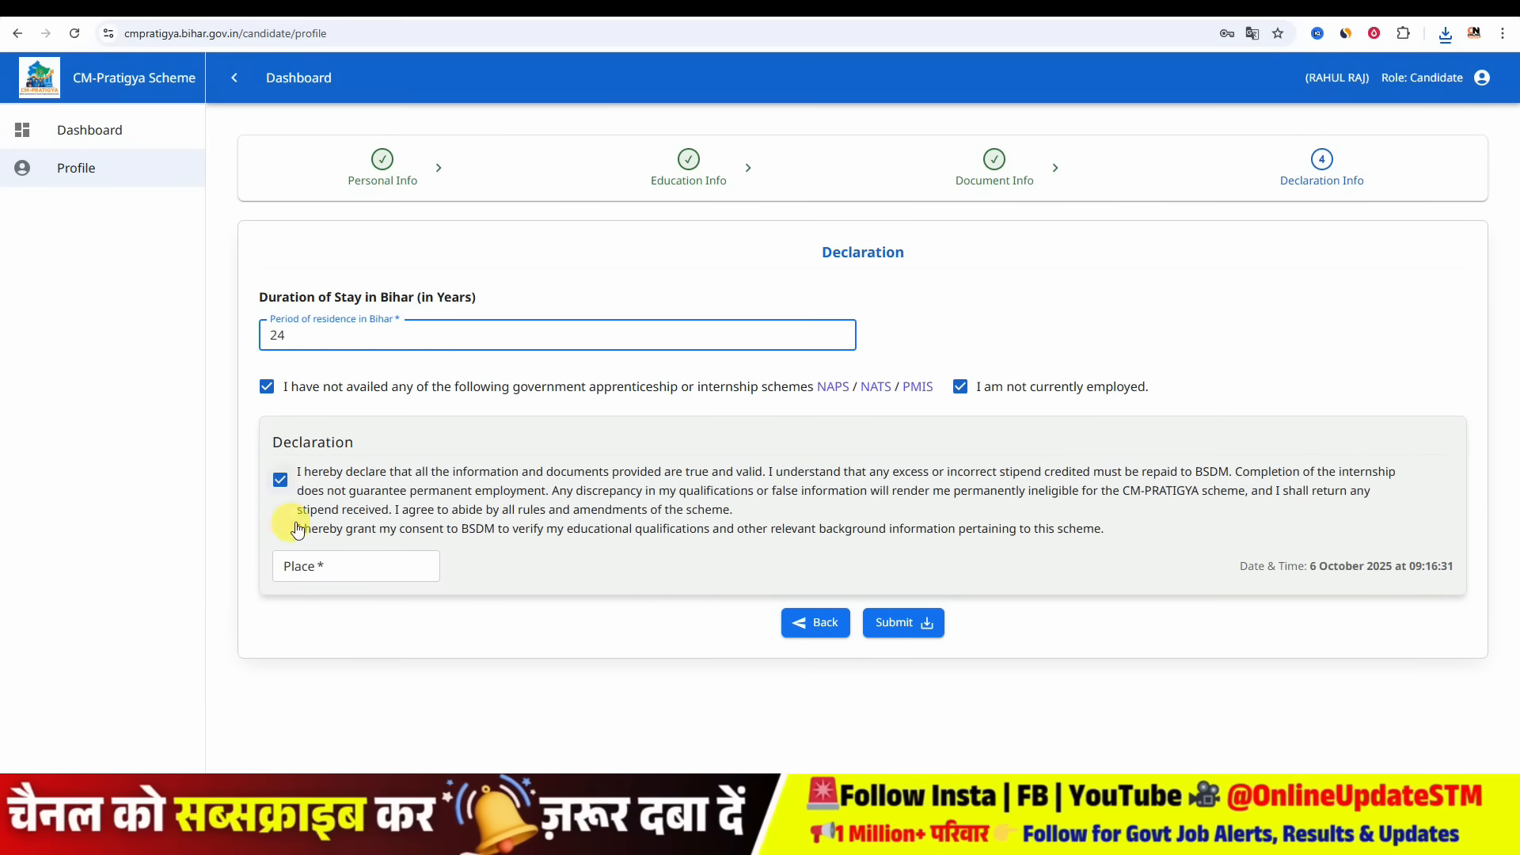
- Enter SITAMARHI as the place, submit the registration and acknowledge the completion dialog
click(342, 581)
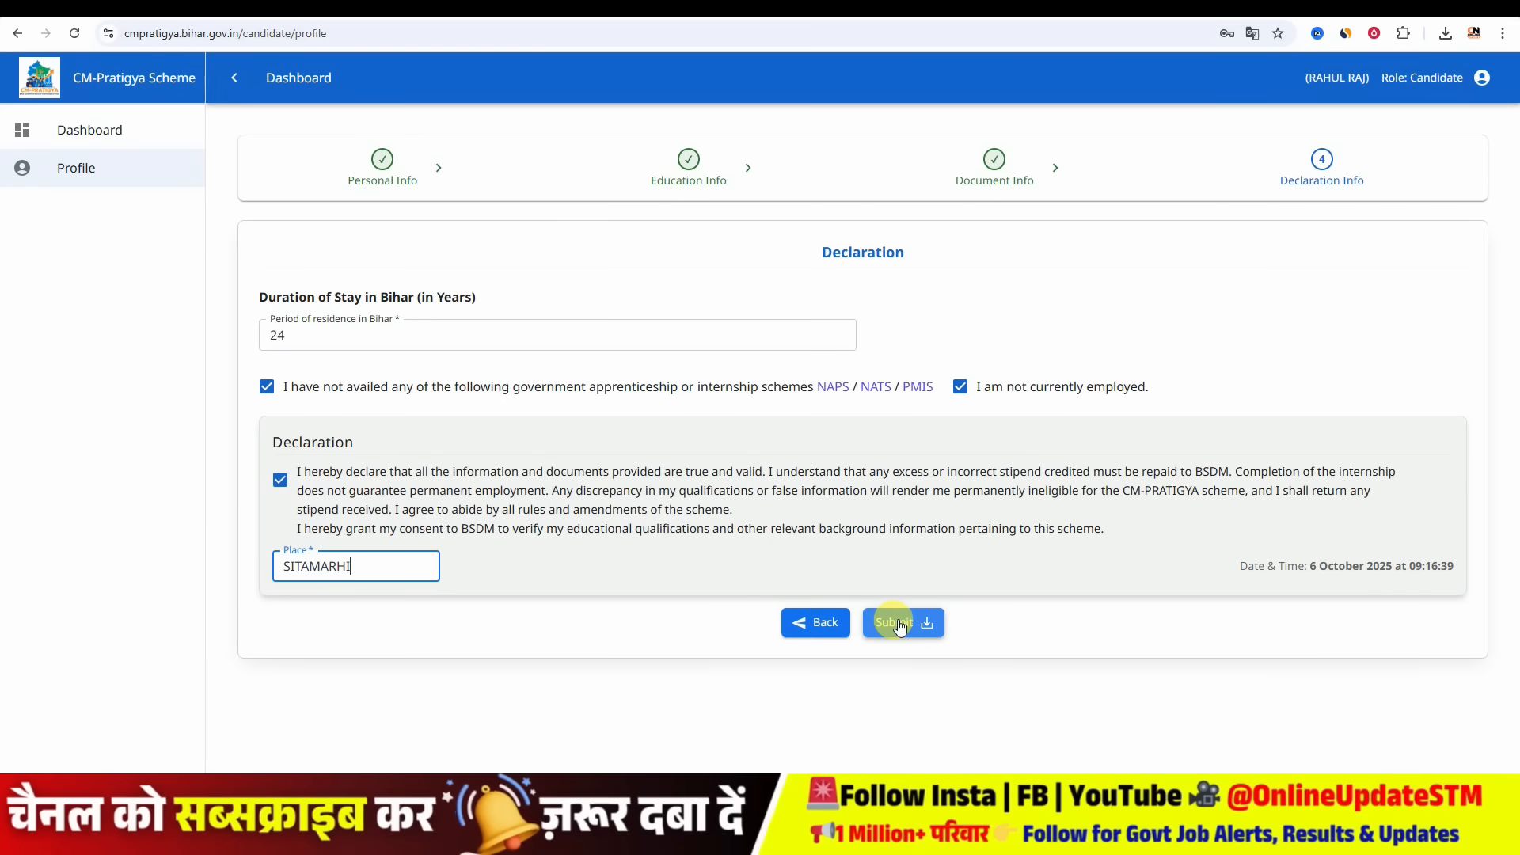
click(900, 624)
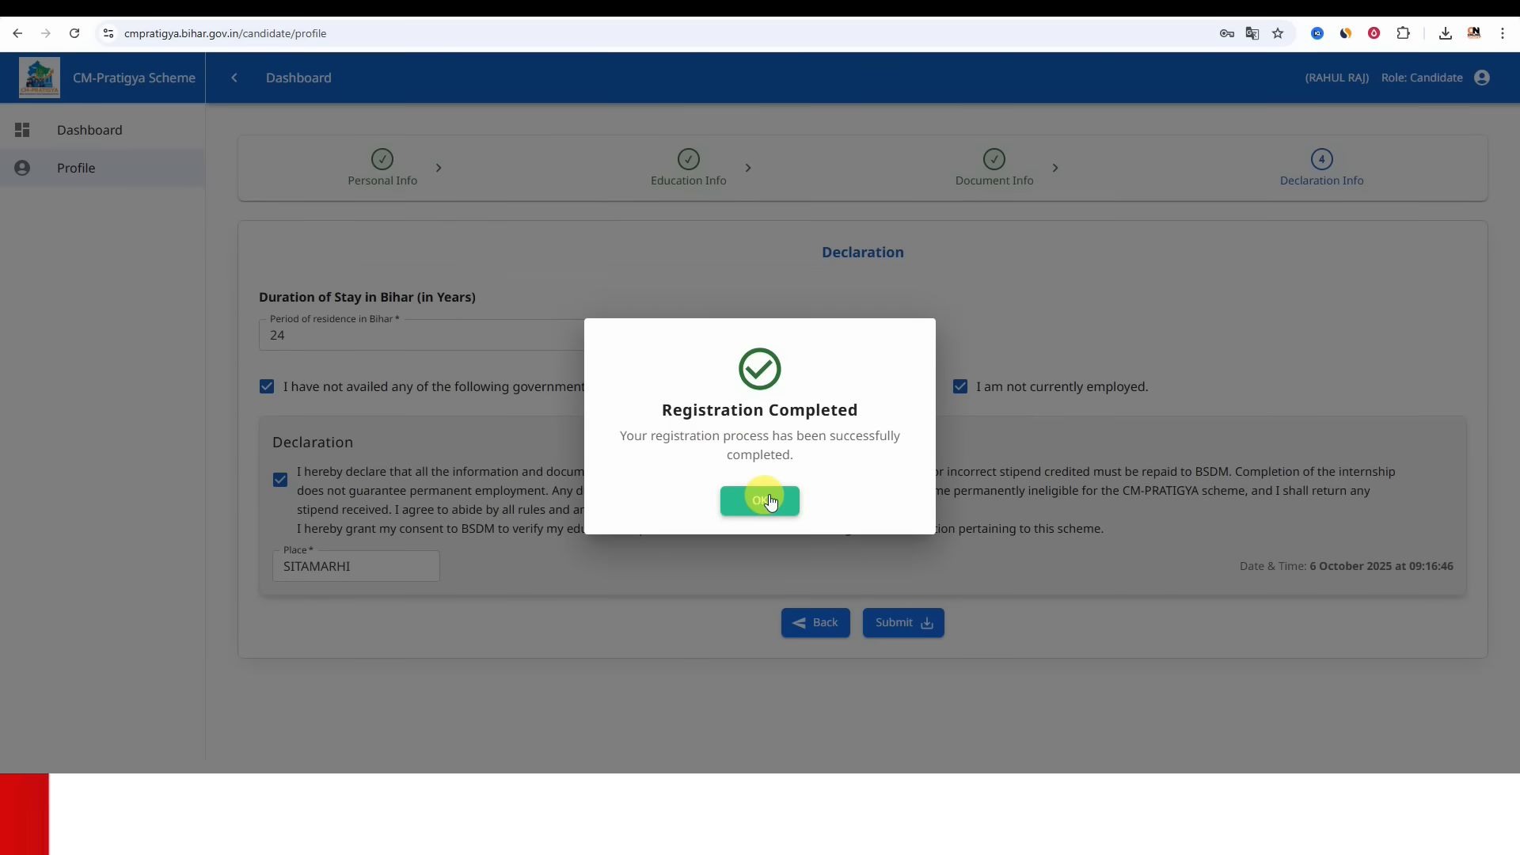
click(766, 500)
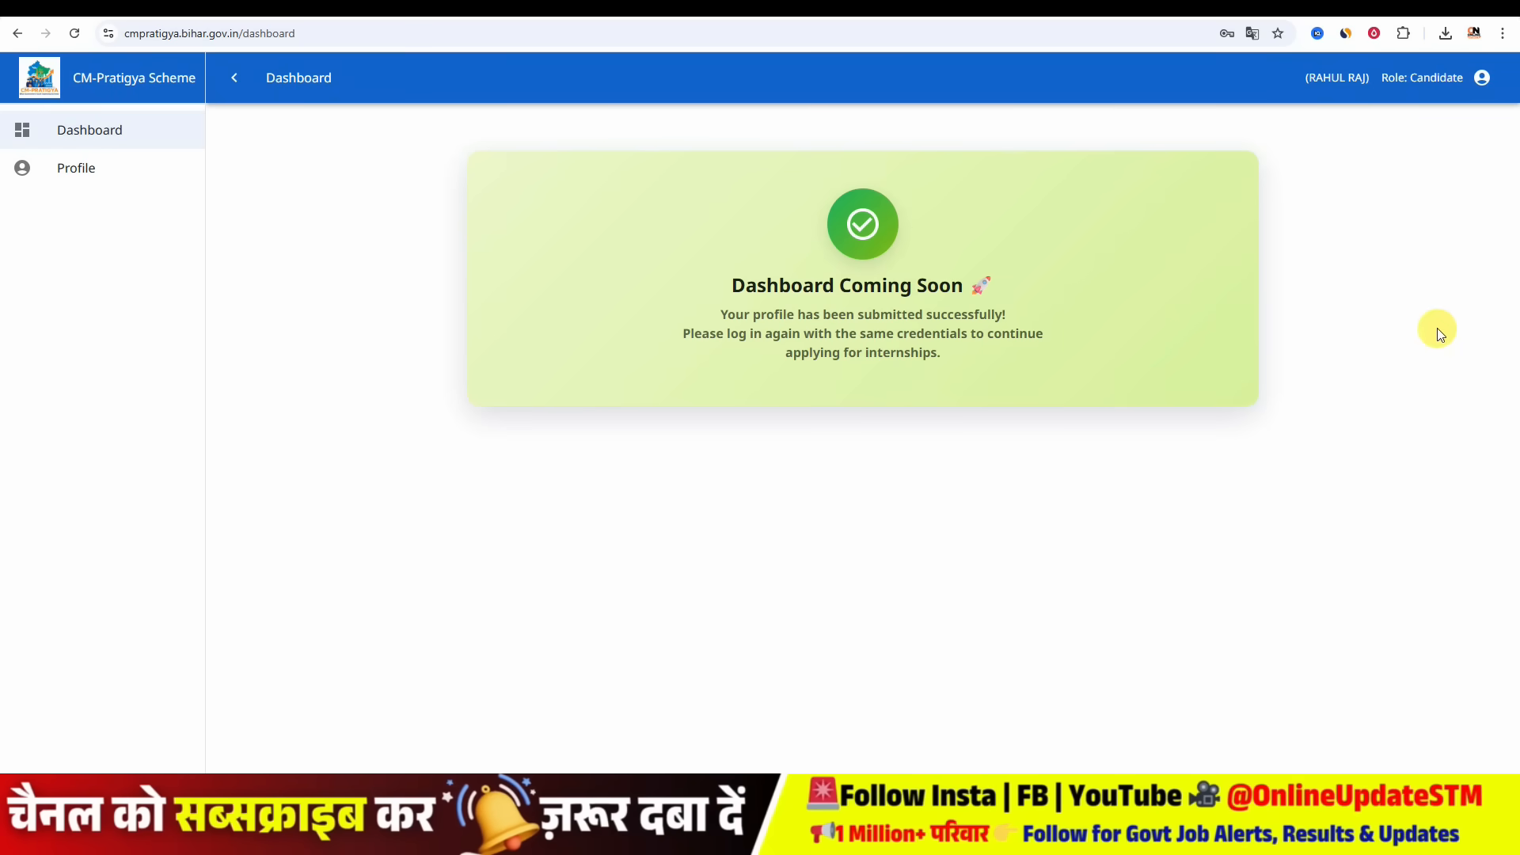
- Log out and log back in as a candidate, solving the hCaptcha puzzle
click(1486, 83)
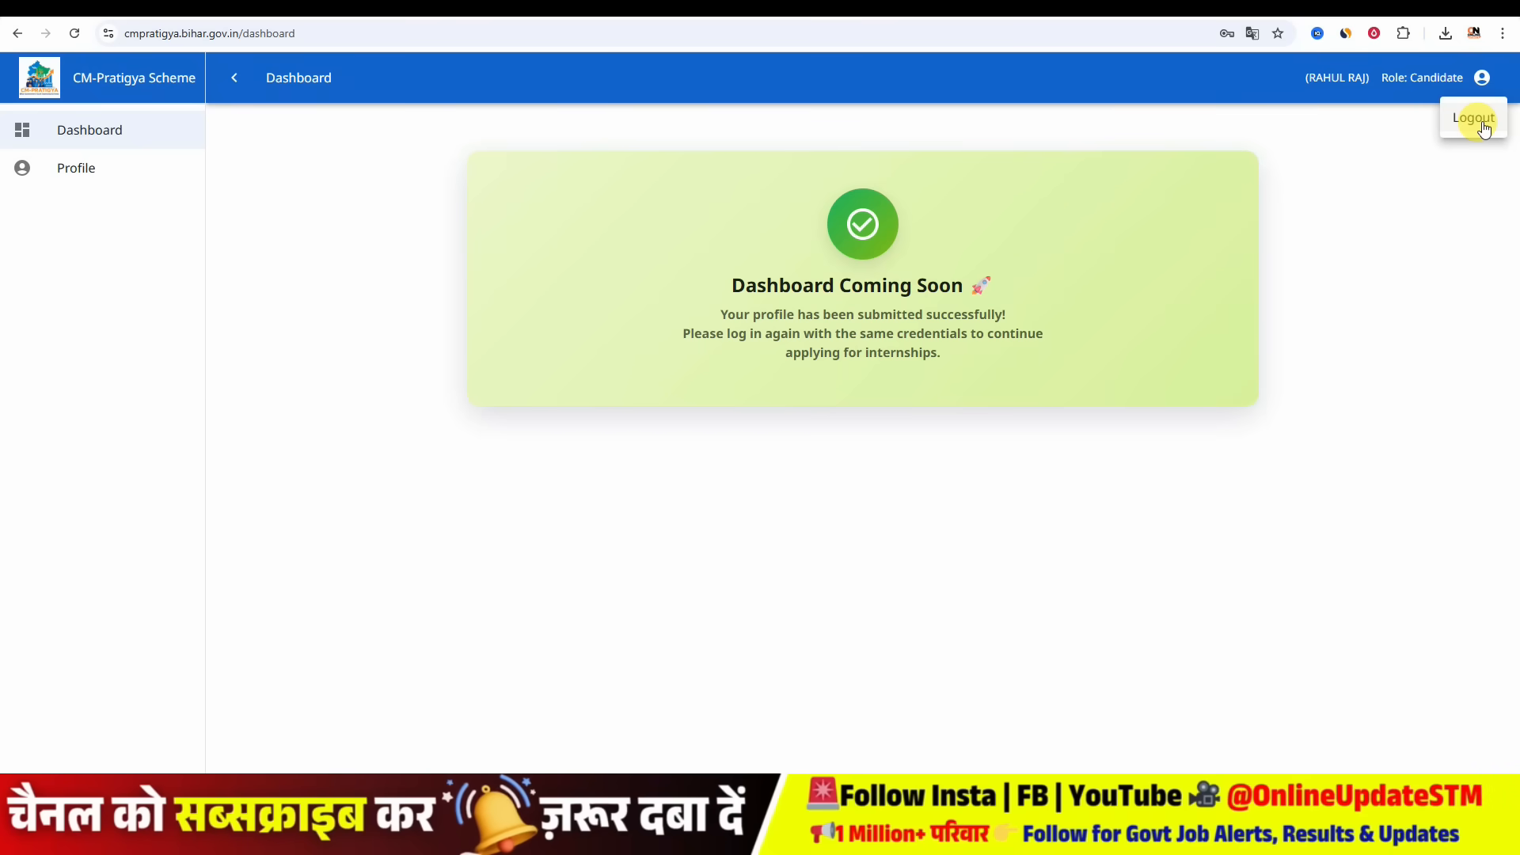
click(1476, 119)
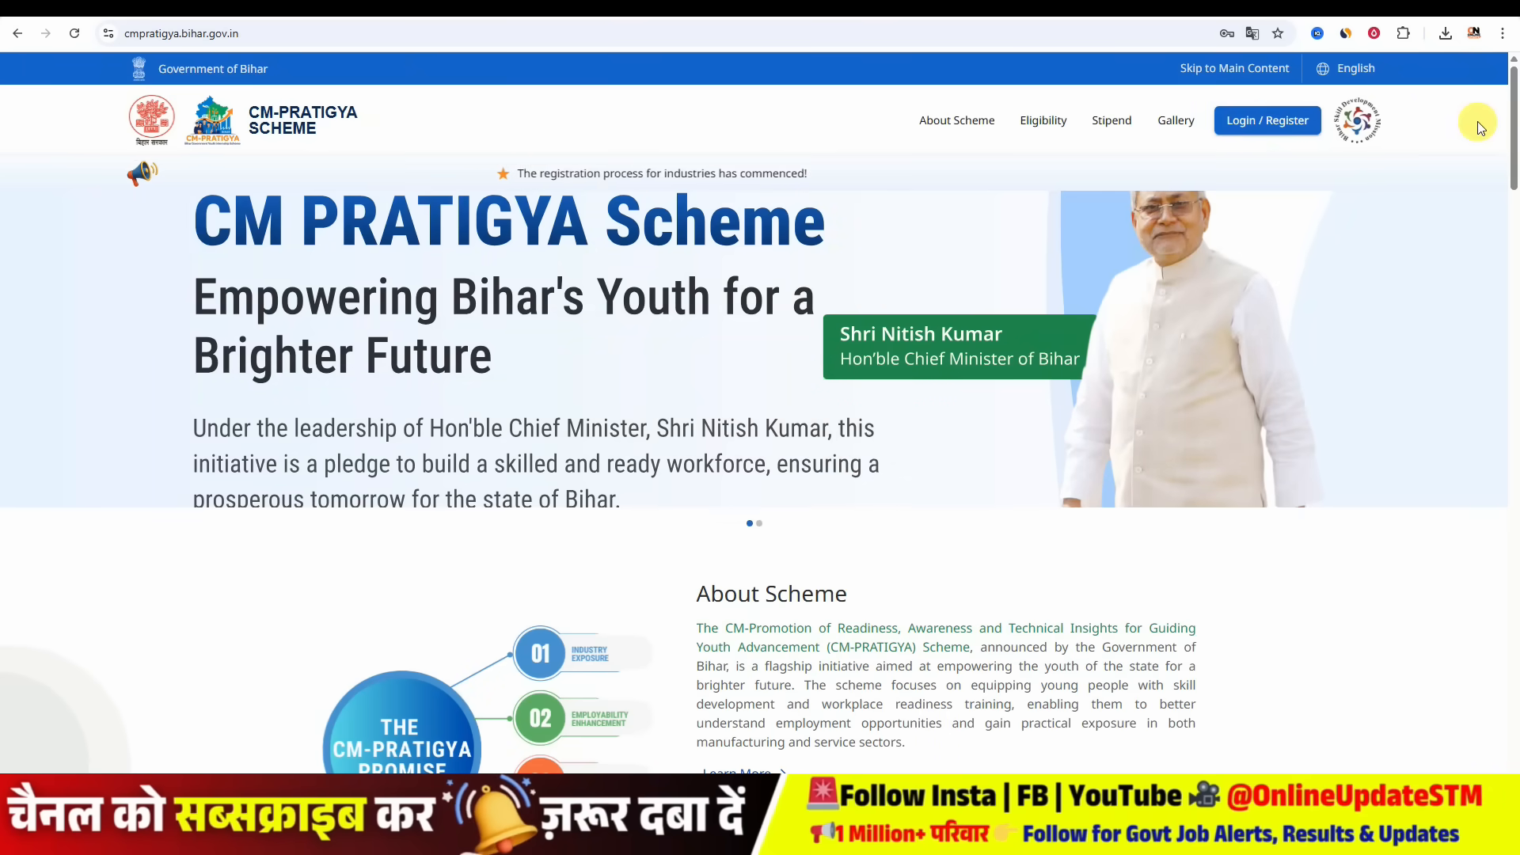
click(1249, 123)
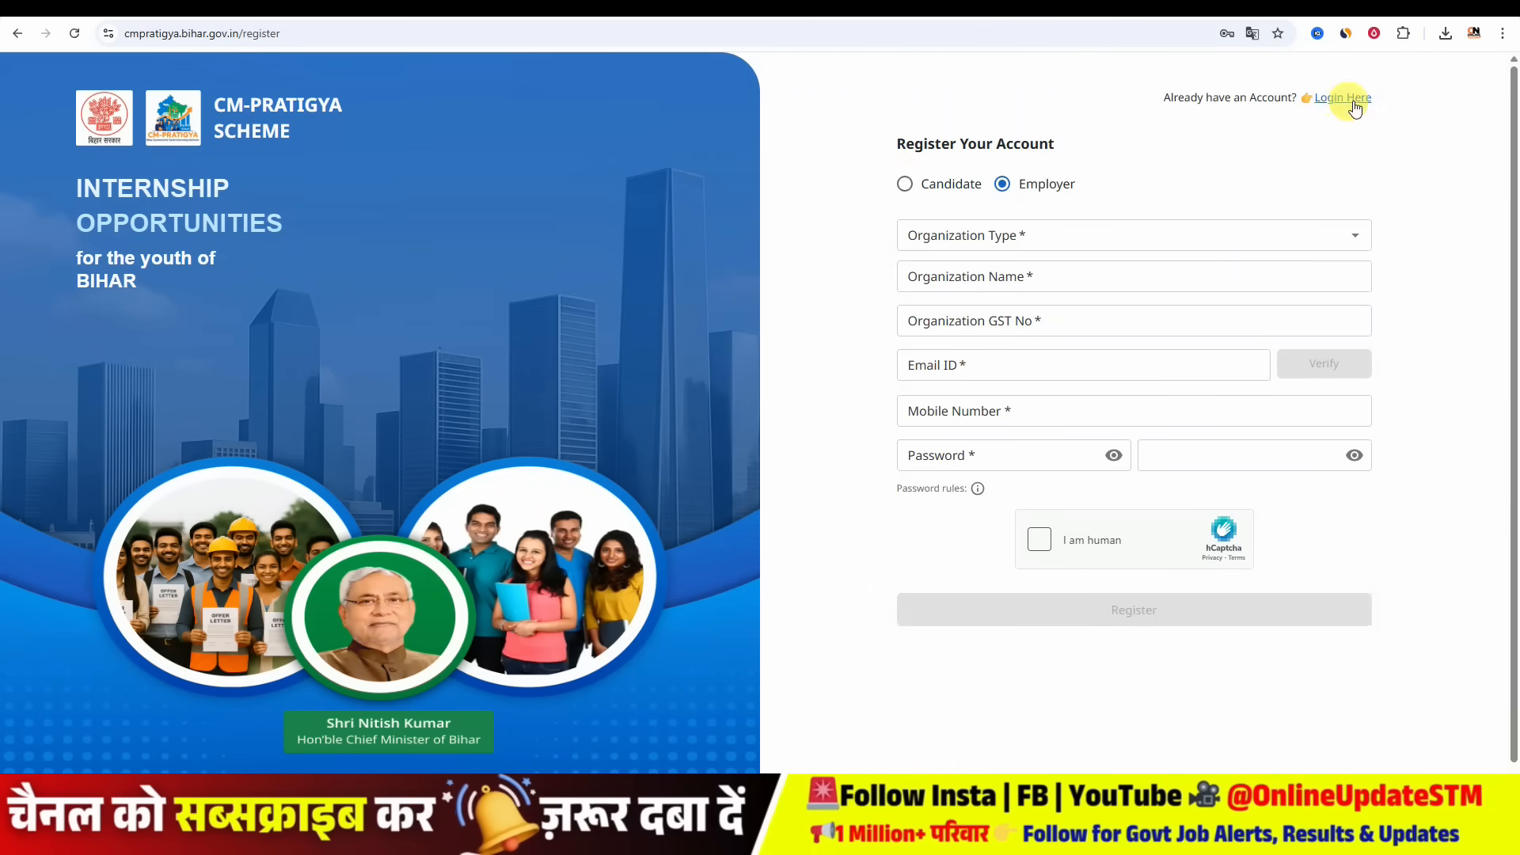
click(1348, 100)
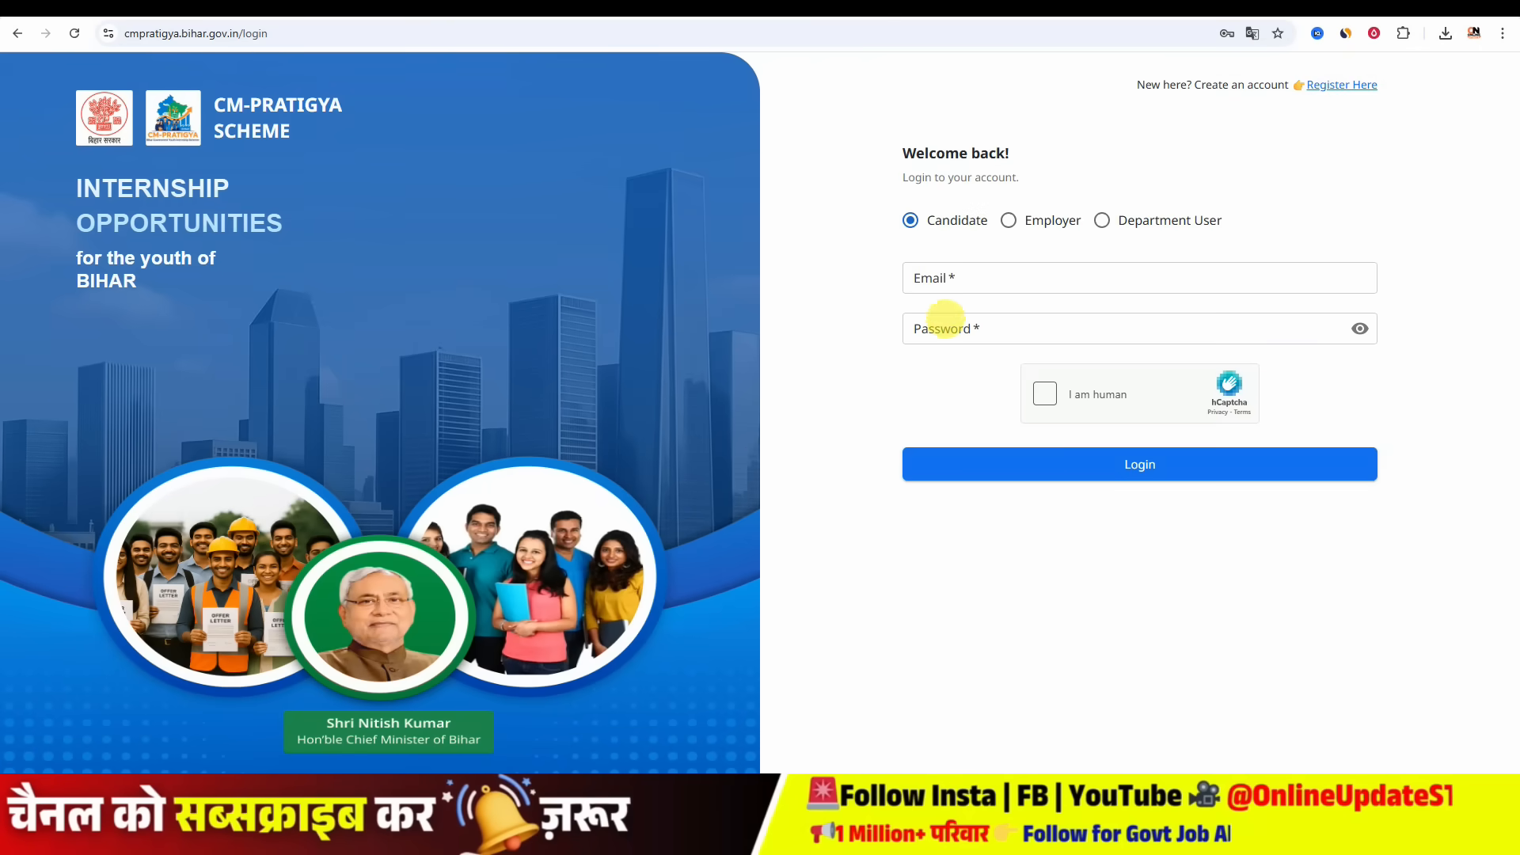
click(1043, 393)
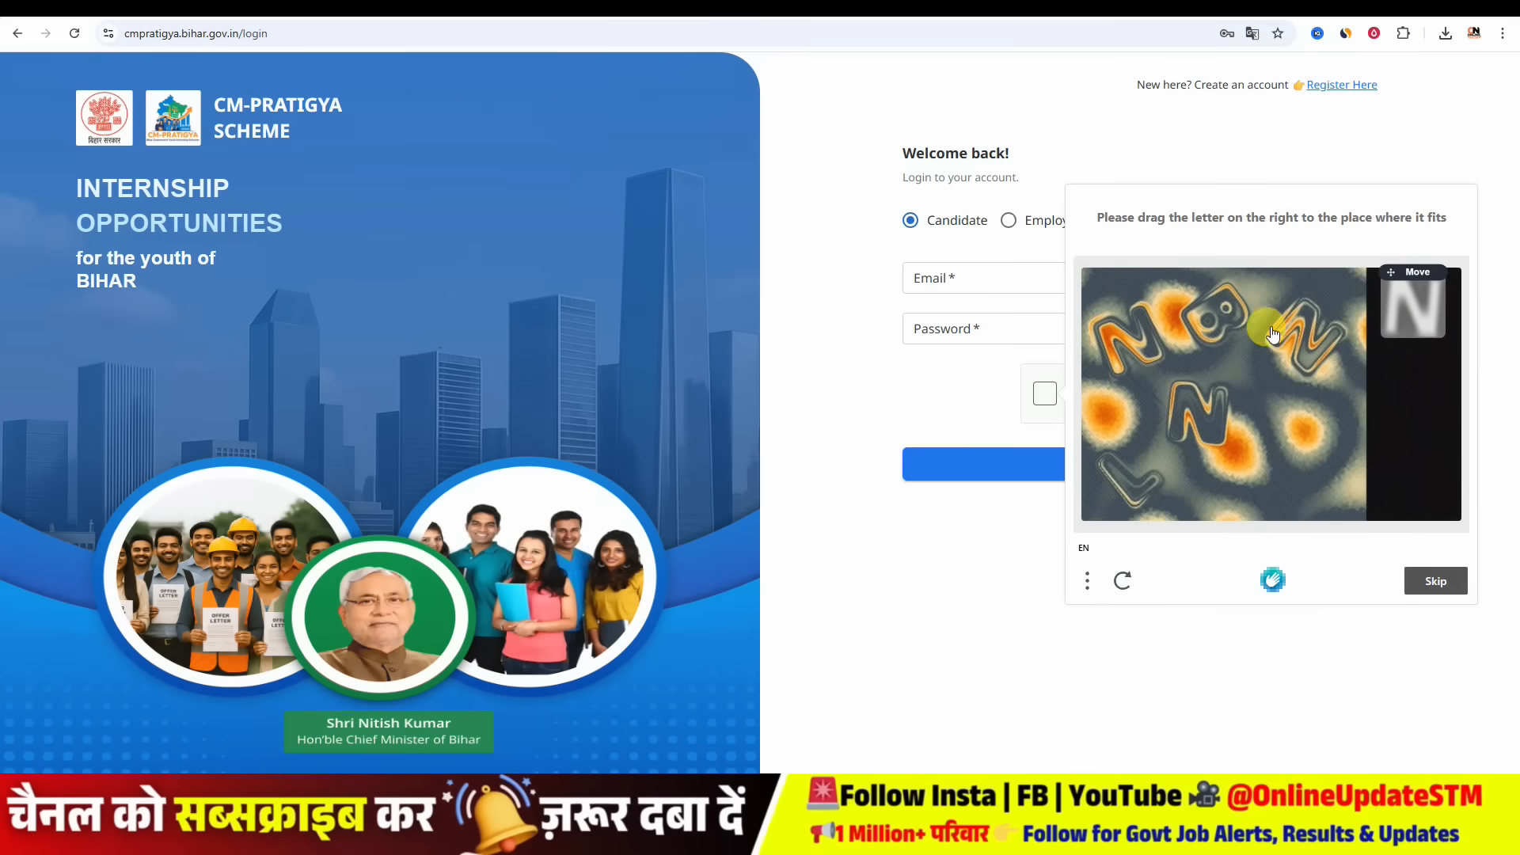
drag(1414, 313, 1224, 425)
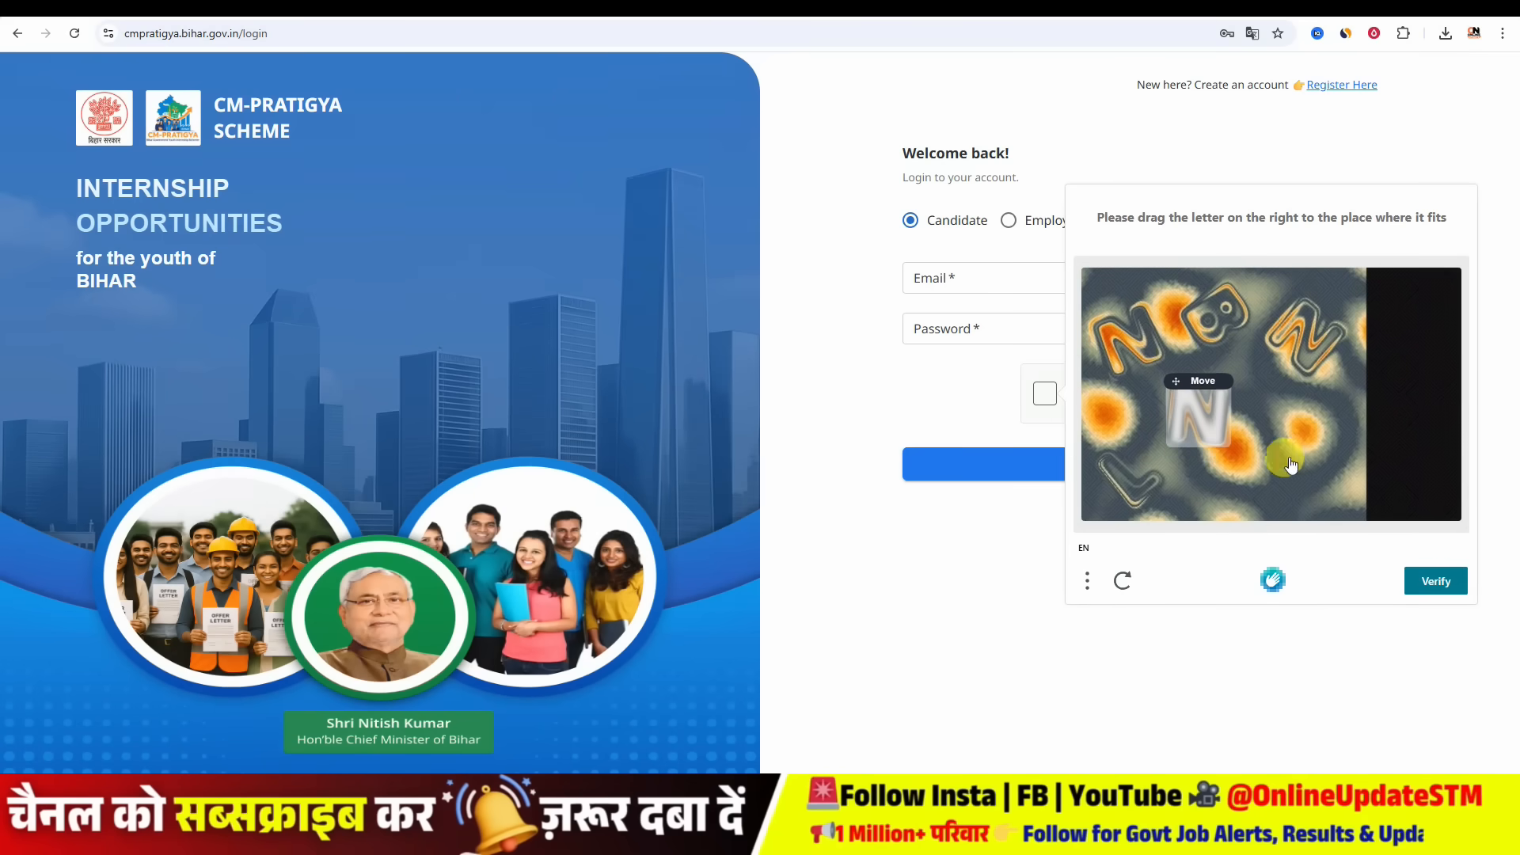
click(1434, 581)
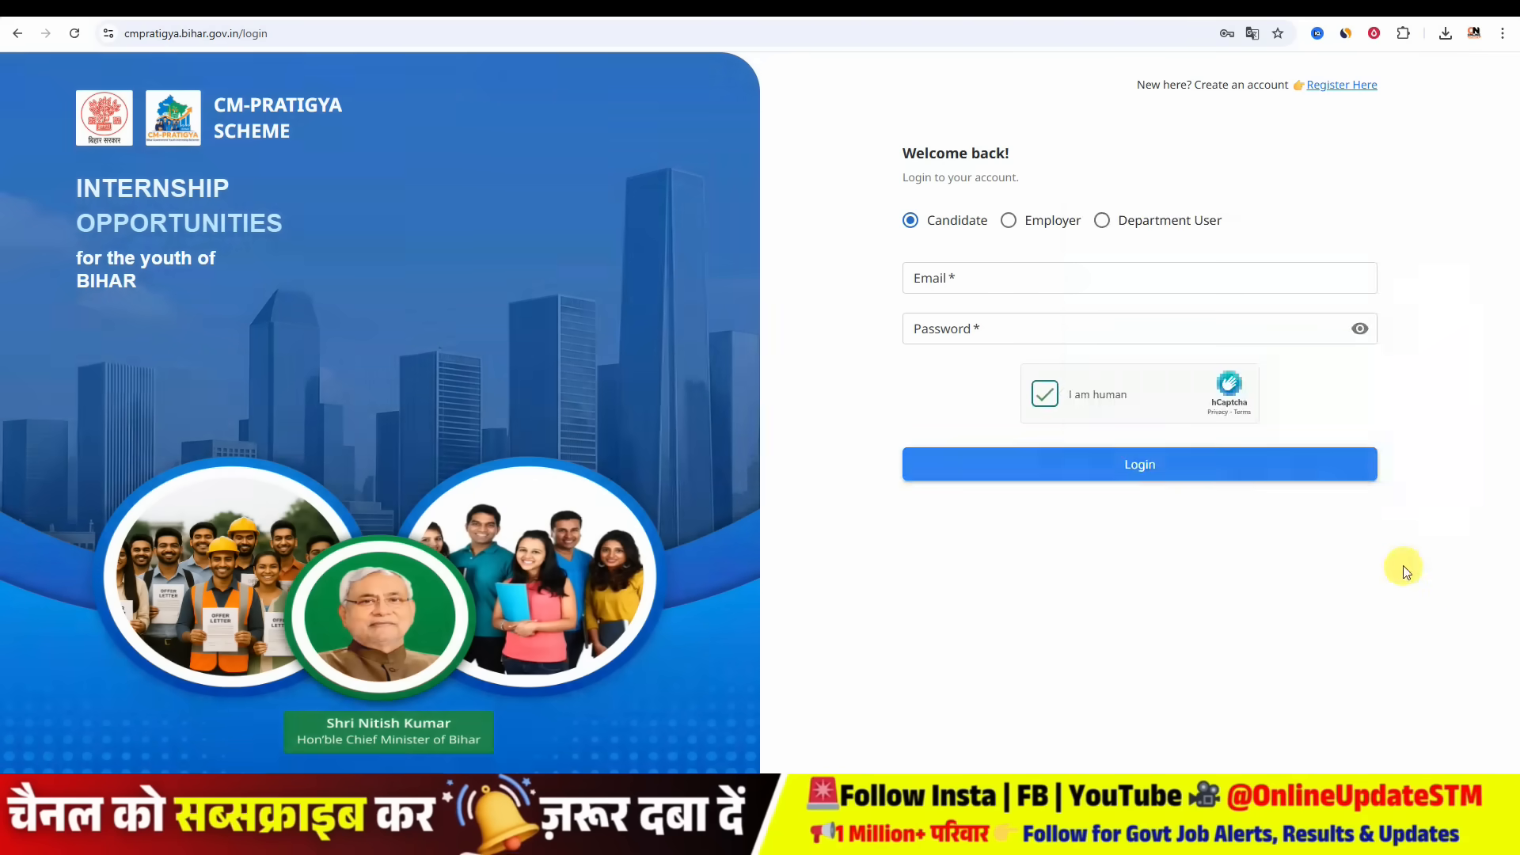
click(1178, 481)
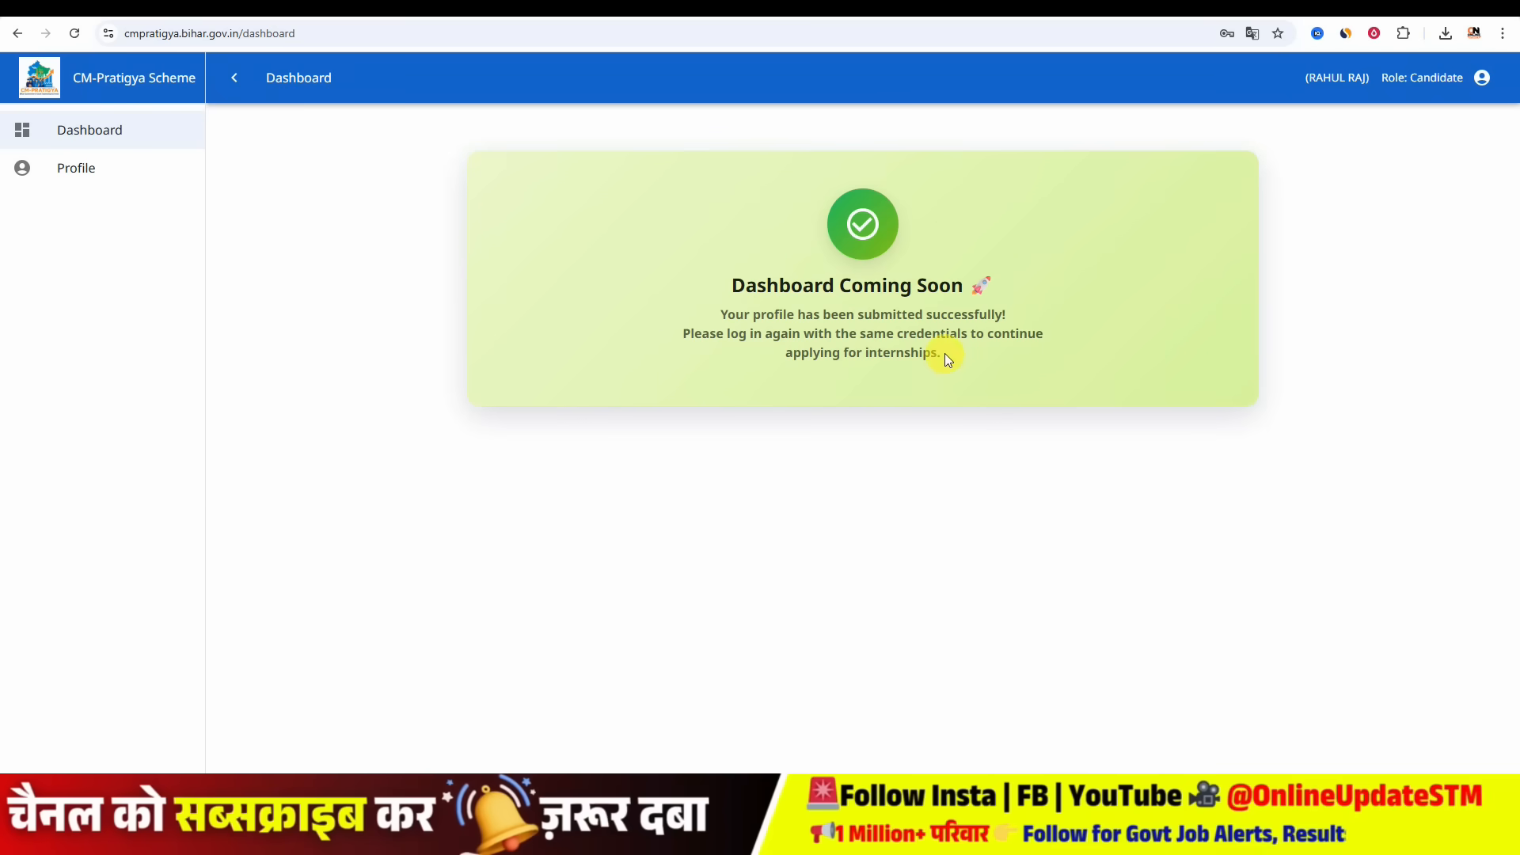
- Switch to the CM Pratigya Yojana 2025 article and scroll through its eligibility and documents sections
drag(944, 354, 836, 356)
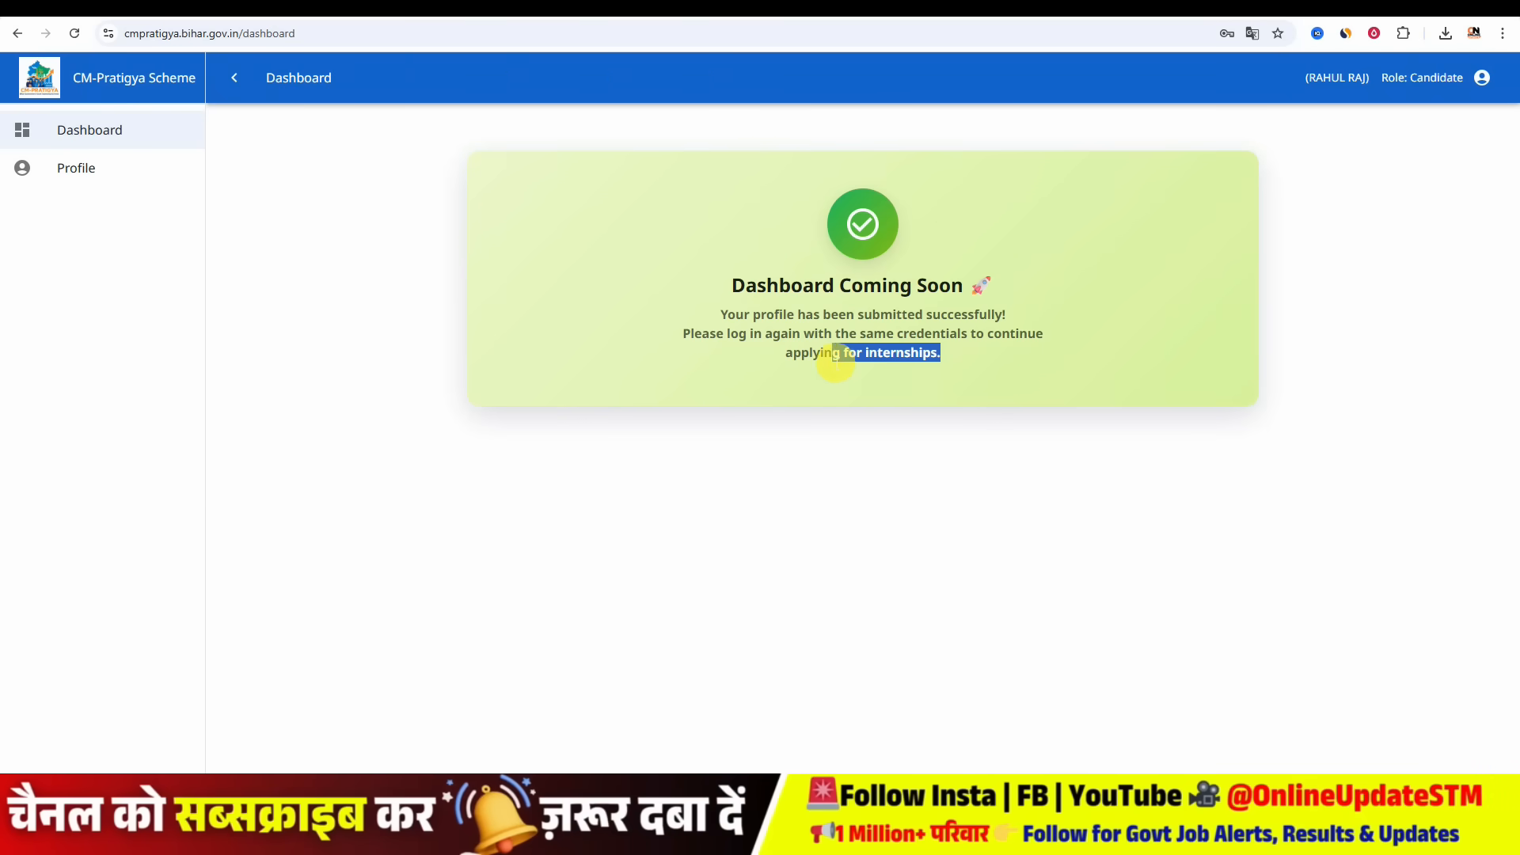
click(1038, 458)
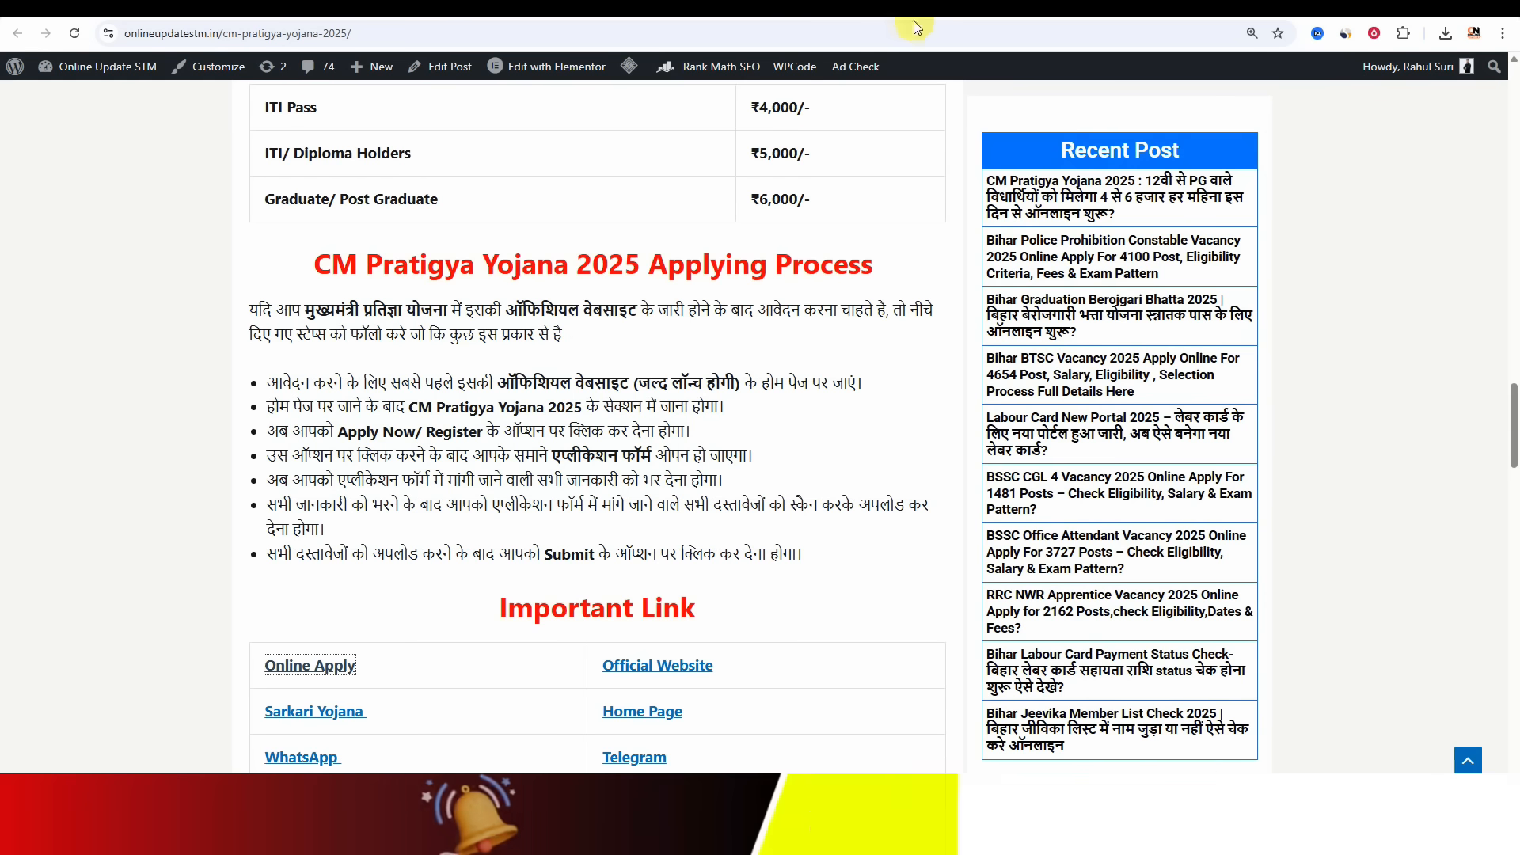
drag(1512, 262, 1517, 312)
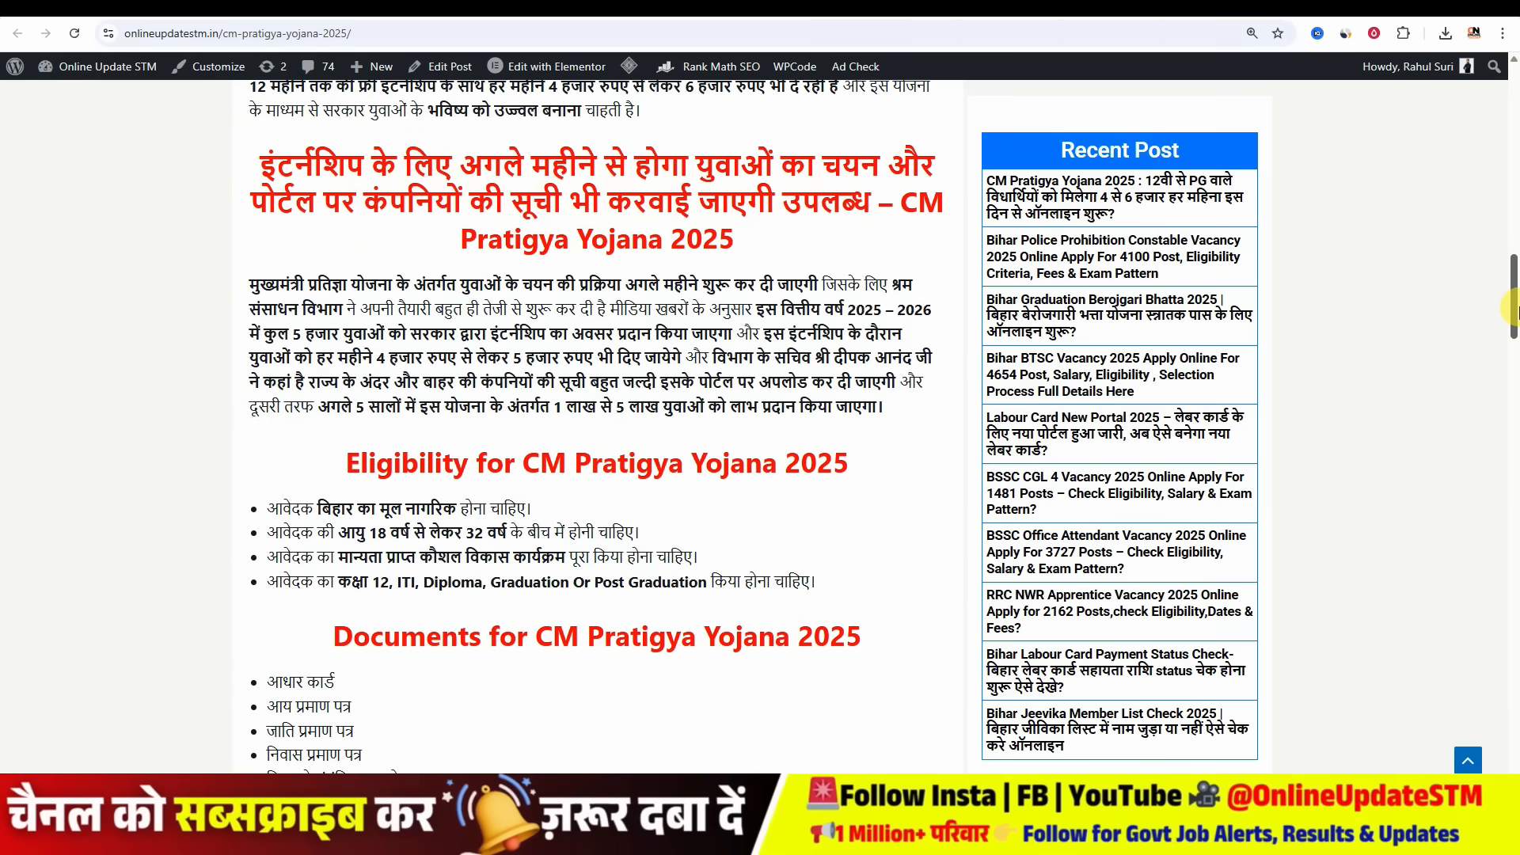